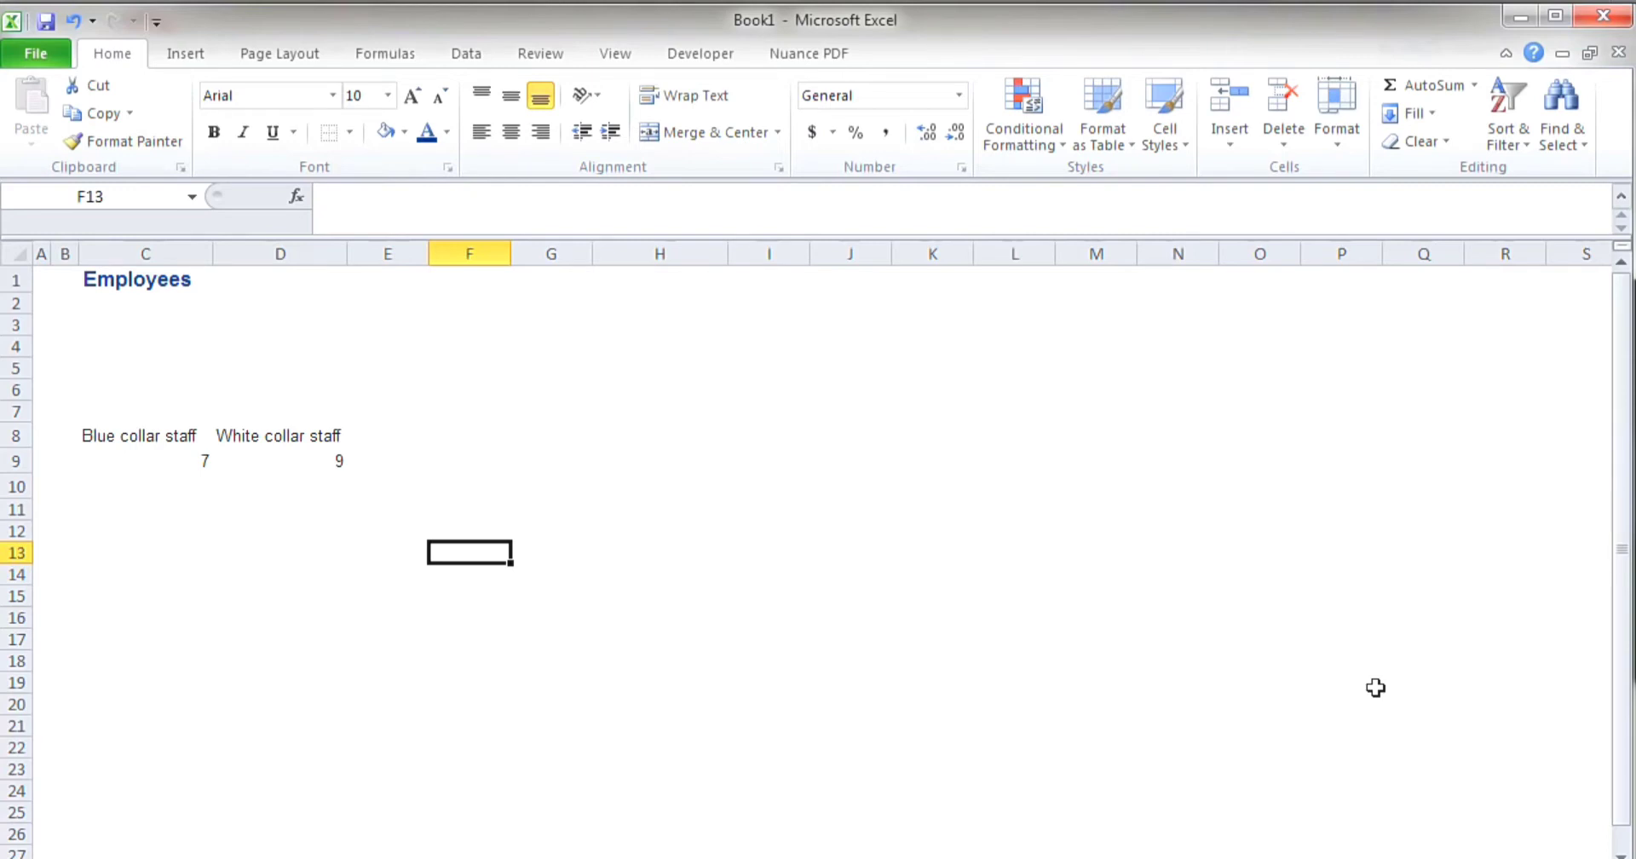
Step: Select the empty cell E9 beside the white collar staff figure
{"action": "key", "text": "Up"}
{"action": "key", "text": "Up"}
{"action": "key", "text": "Left"}
{"action": "key", "text": "Up"}
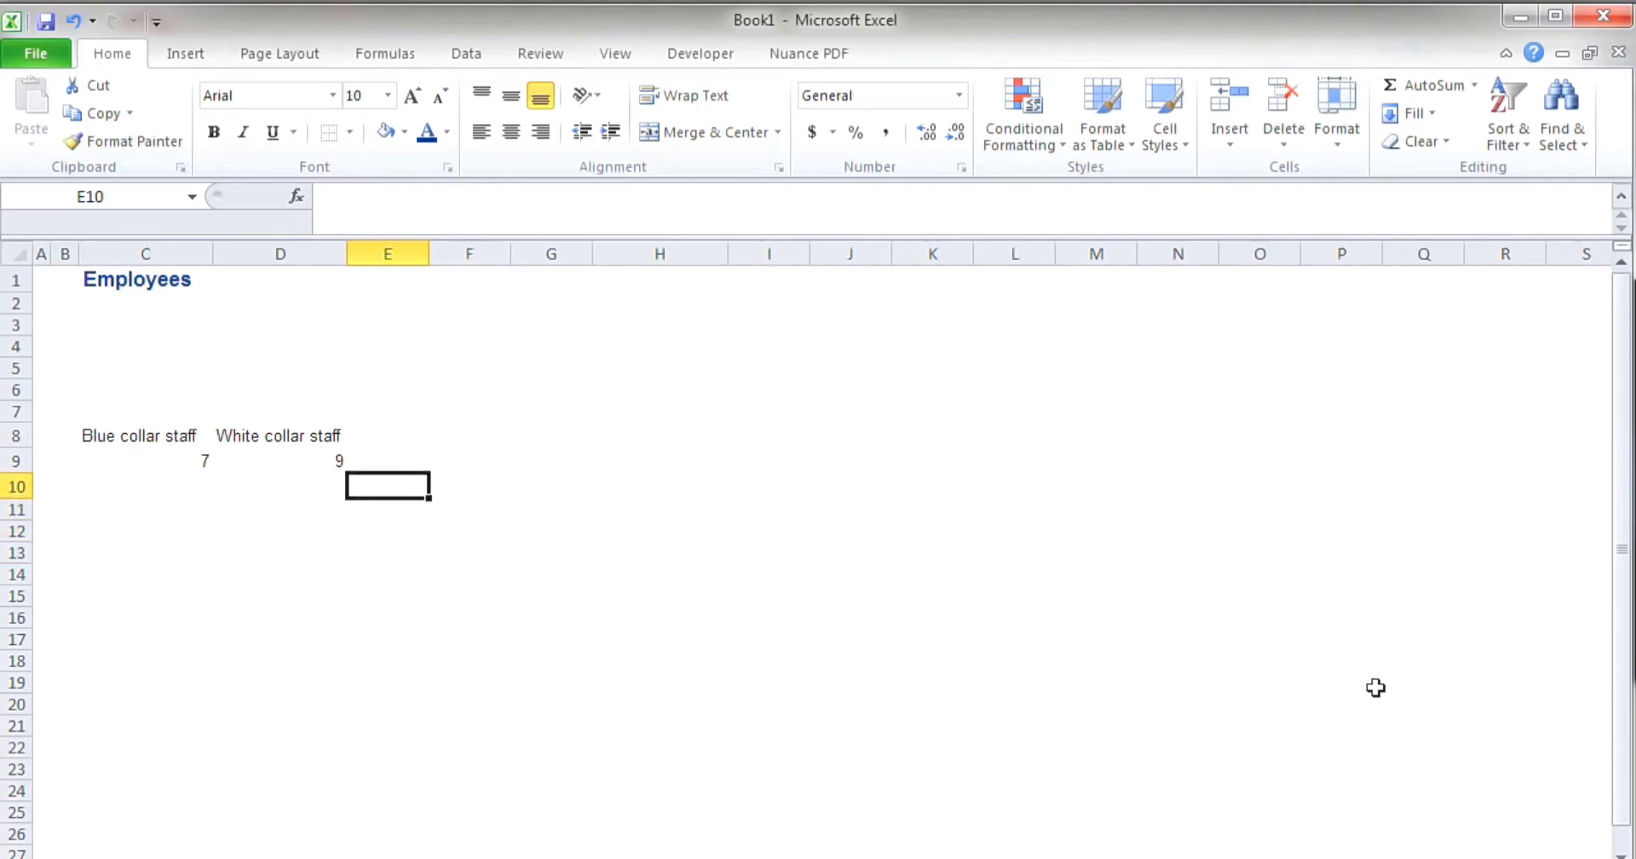
{"action": "key", "text": "Up"}
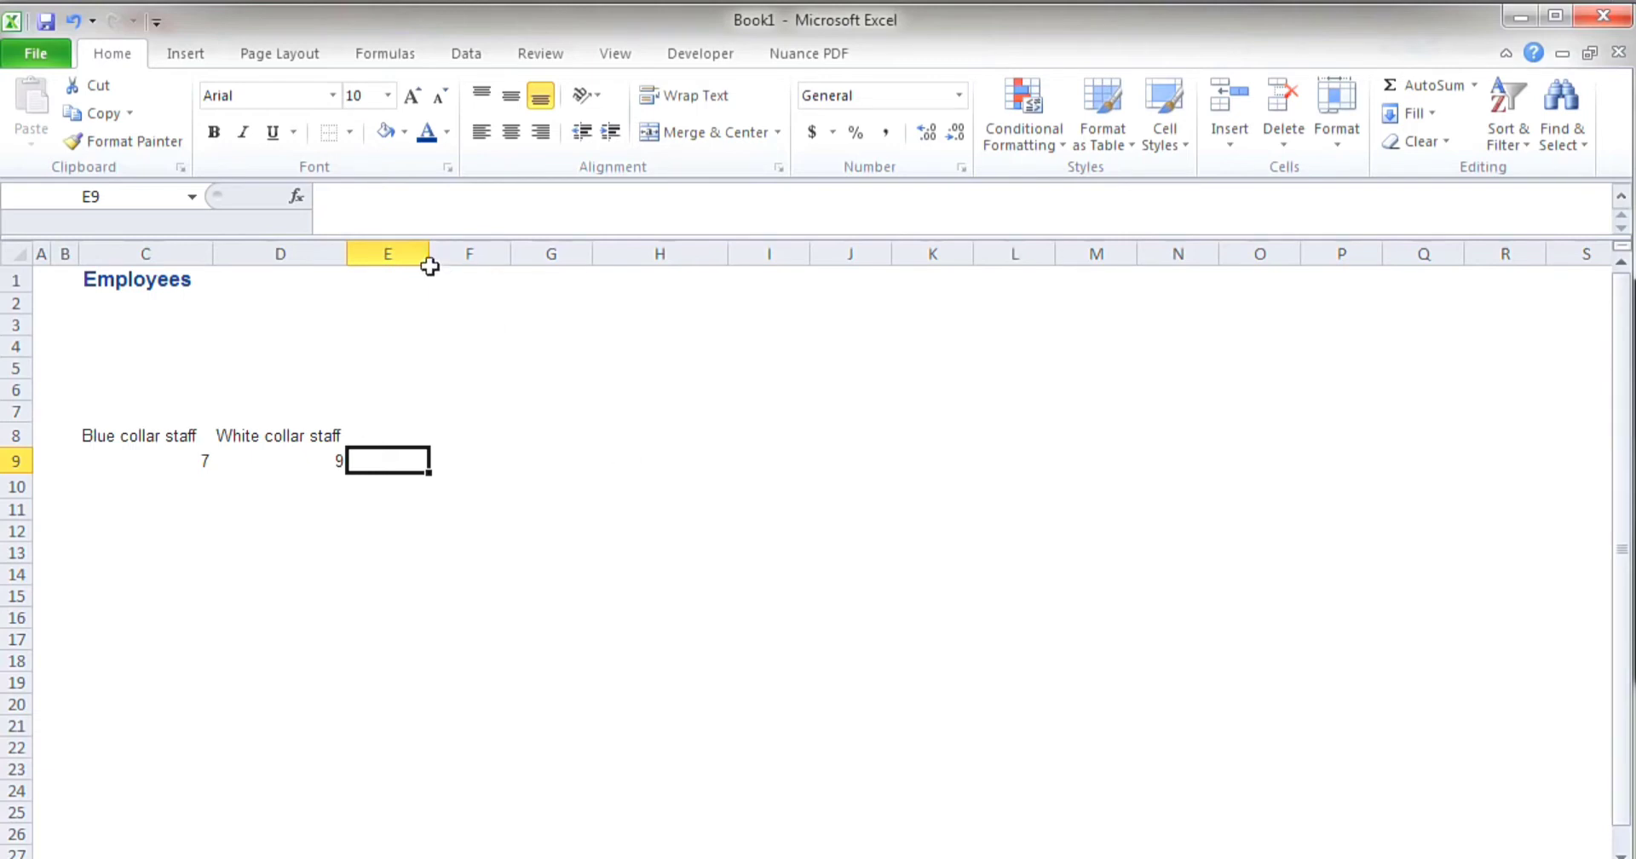
{"action": "left_click", "coordinate": [380, 216]}
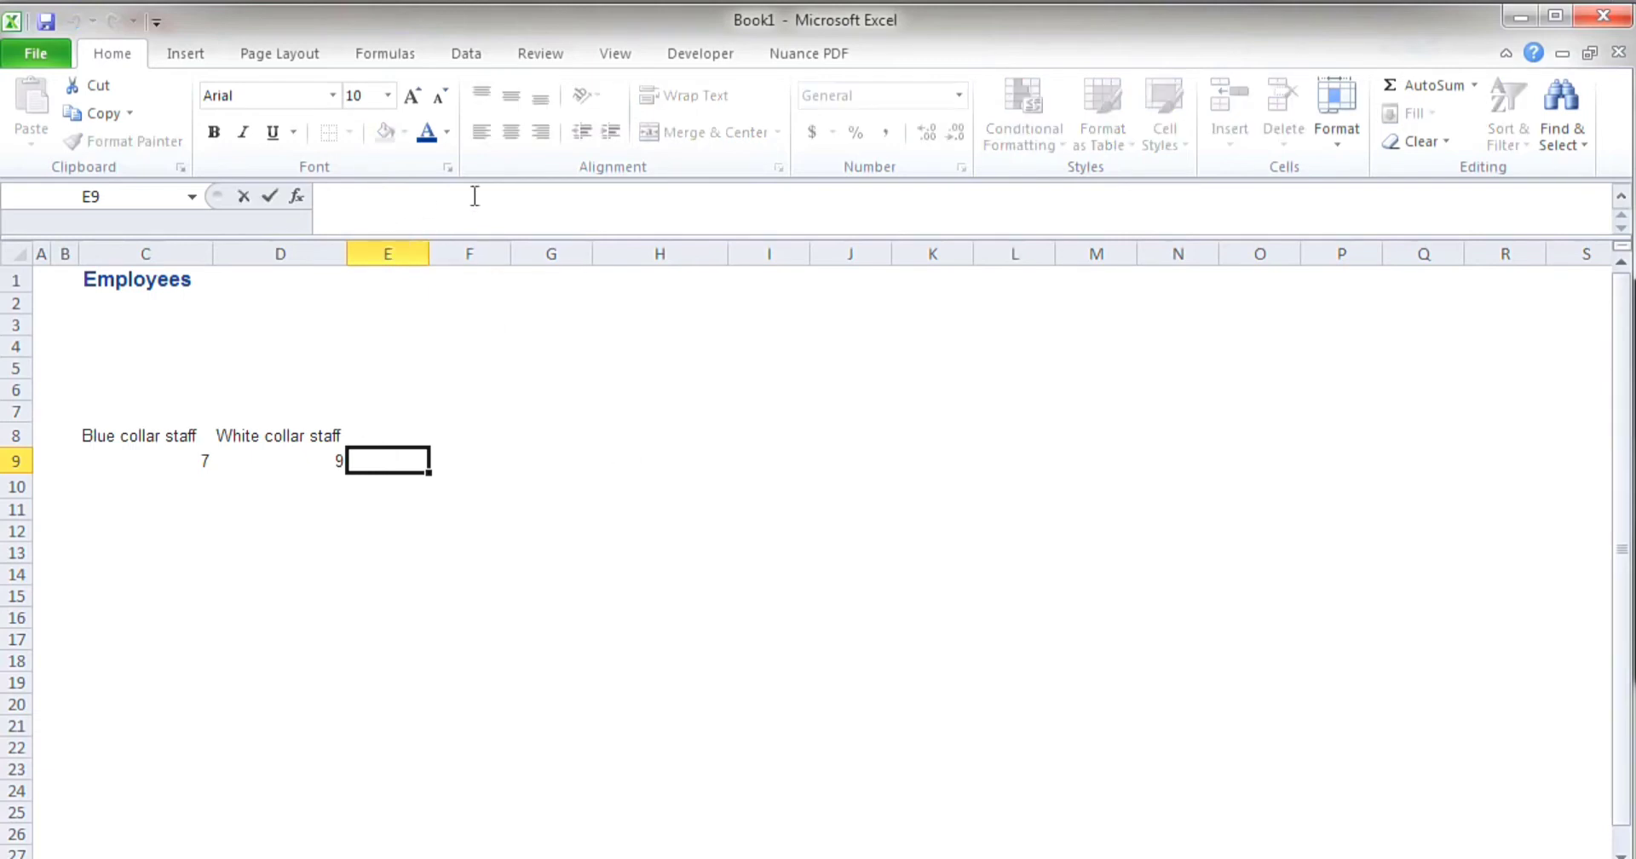
{"action": "type", "text": "="}
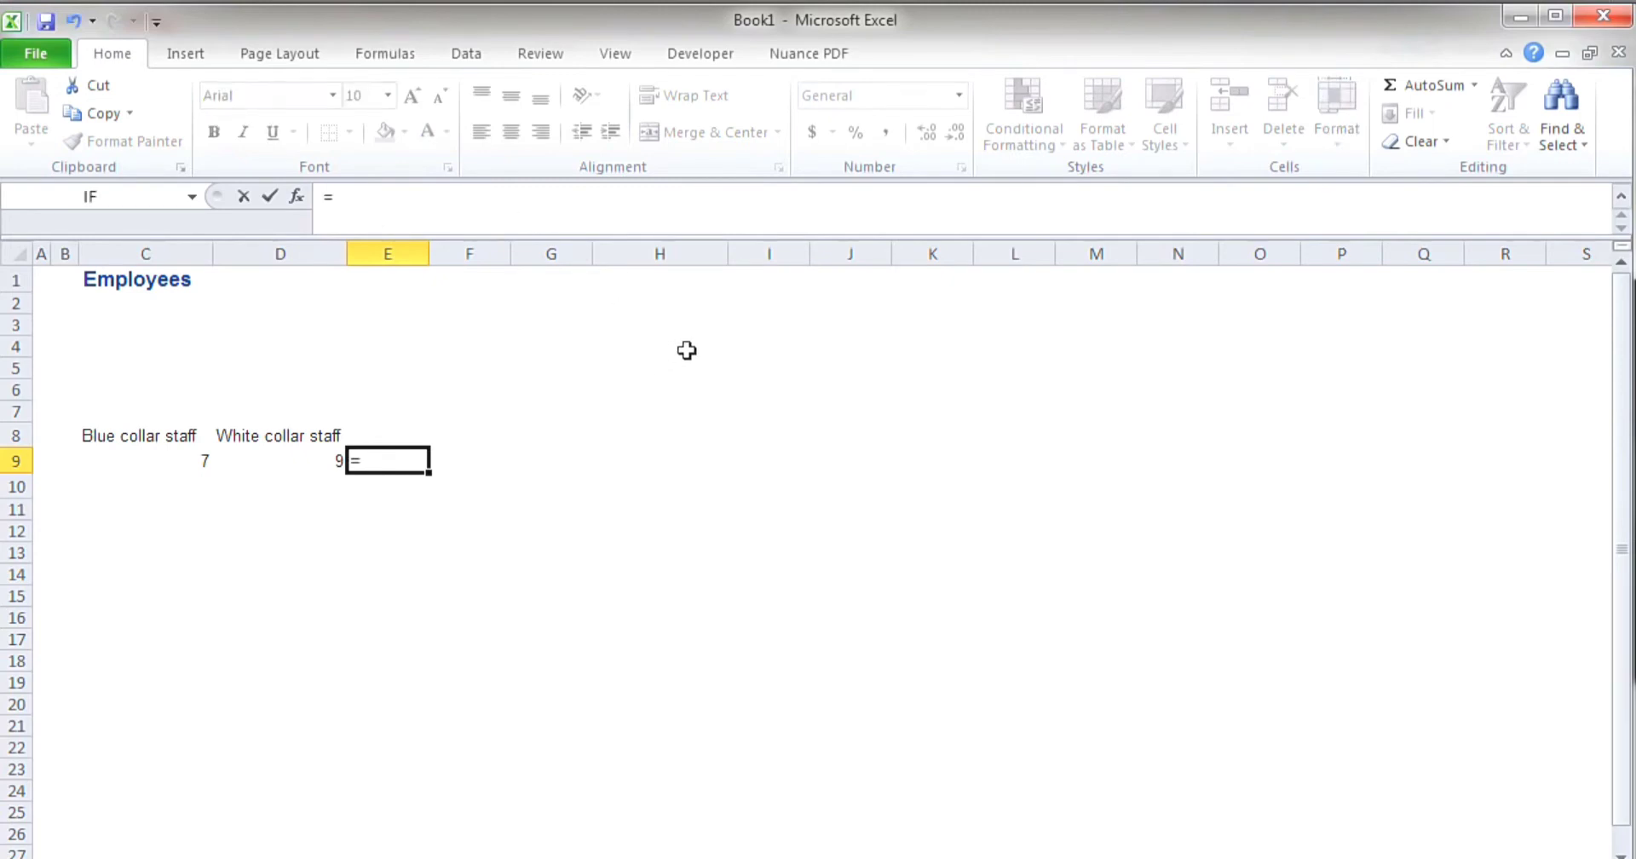
{"action": "type", "text": "if"}
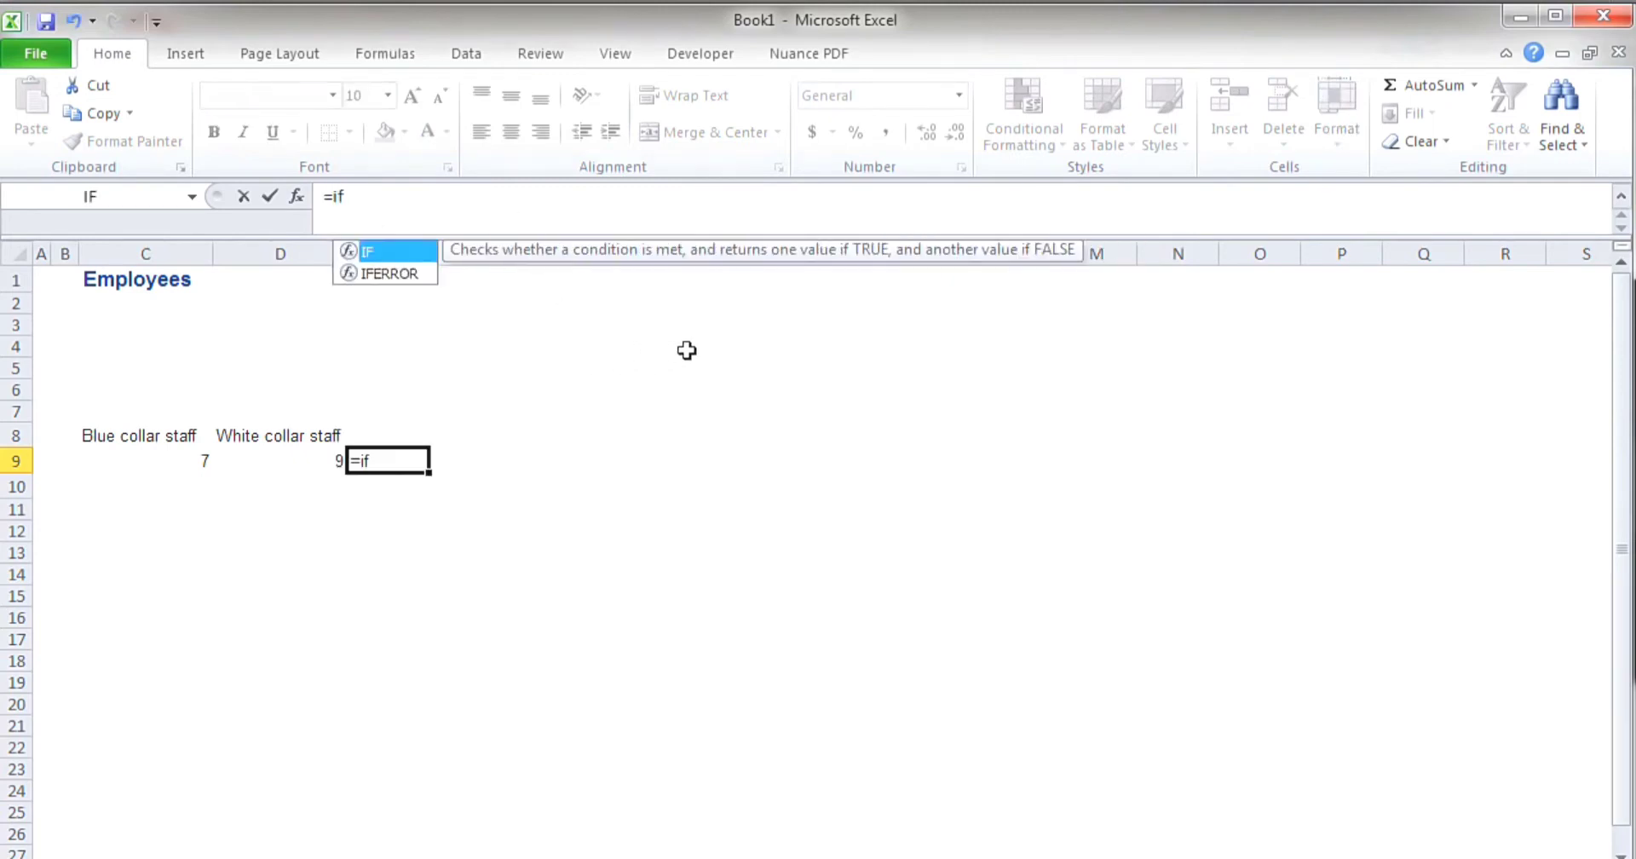
{"action": "type", "text": "("}
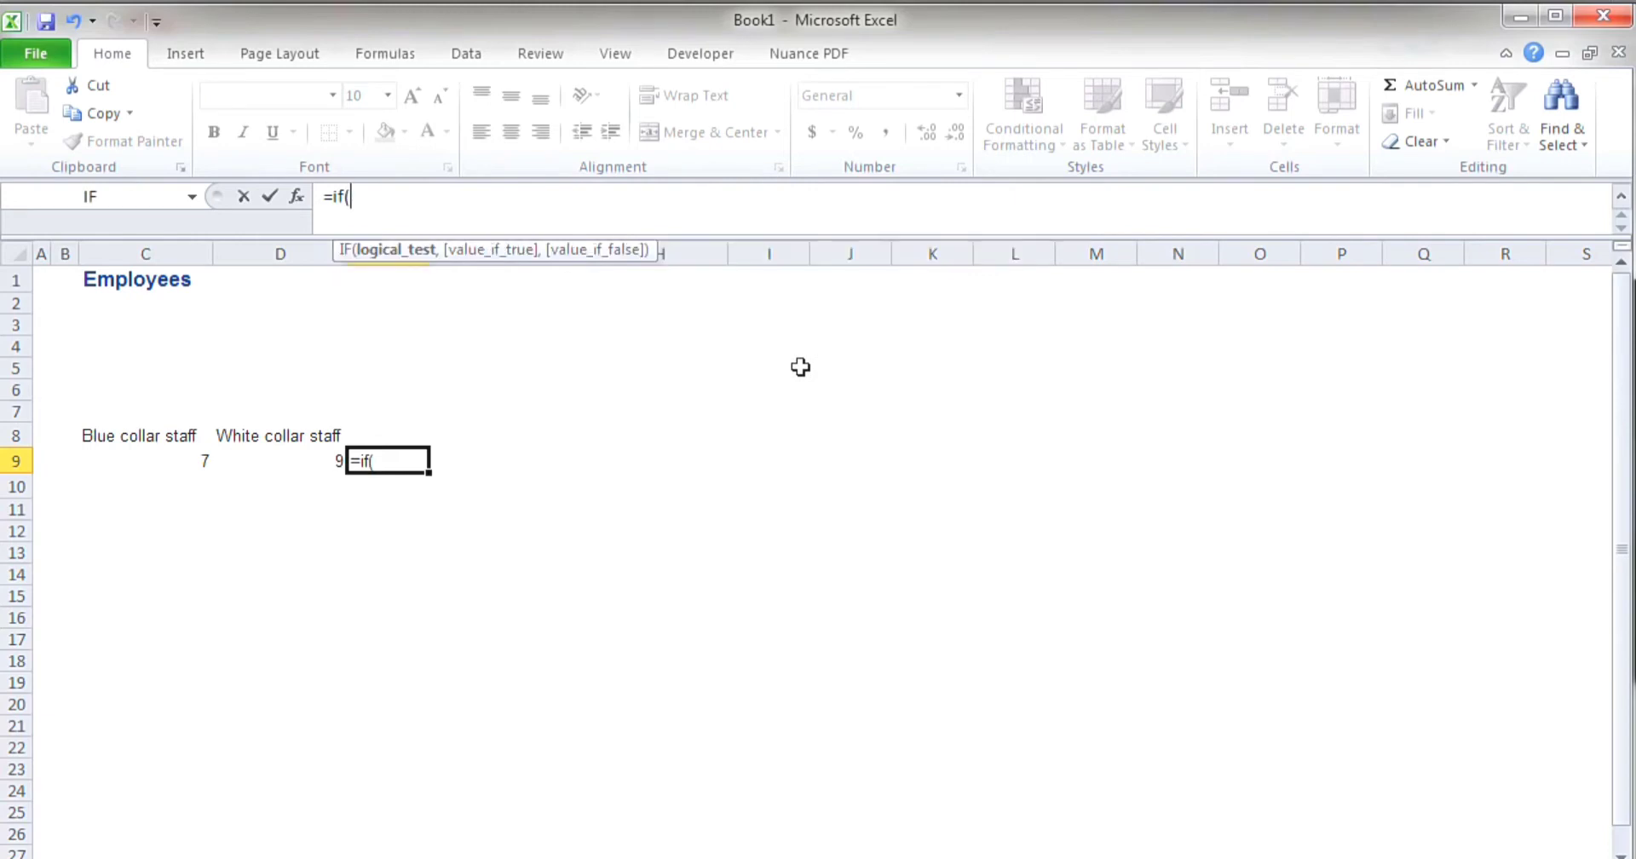
{"action": "key", "text": "Escape"}
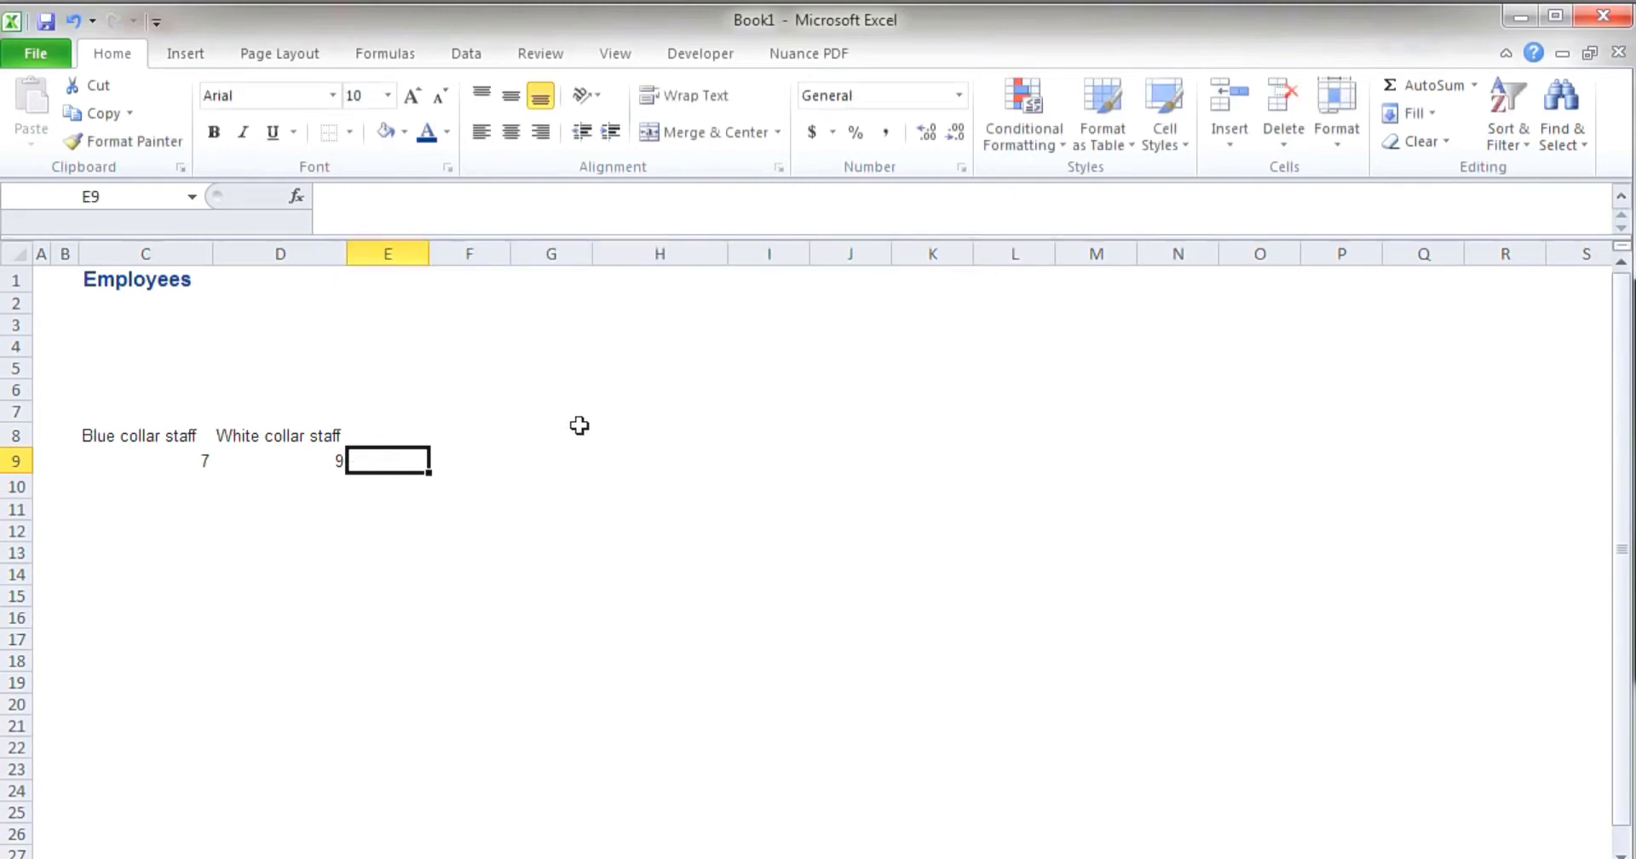
Step: Open the Insert Function list for cell E9 and examine the available functions and the description of AREAS
{"action": "left_click", "coordinate": [297, 198]}
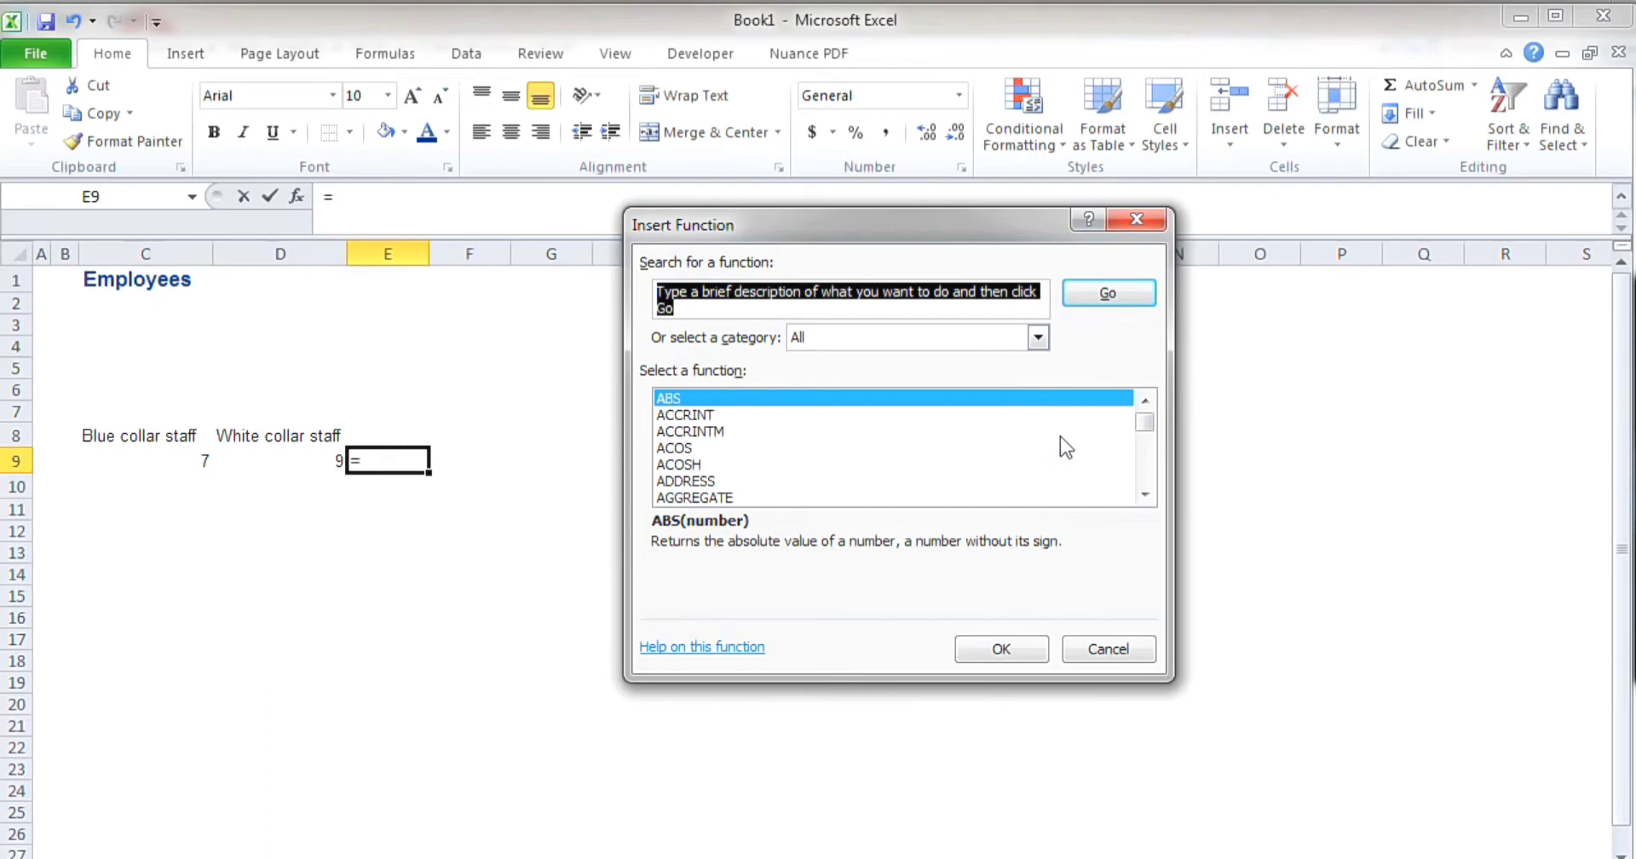
{"action": "left_click", "coordinate": [1145, 495]}
{"action": "left_click", "coordinate": [1146, 495]}
{"action": "left_click", "coordinate": [1146, 494]}
{"action": "left_click", "coordinate": [1145, 494]}
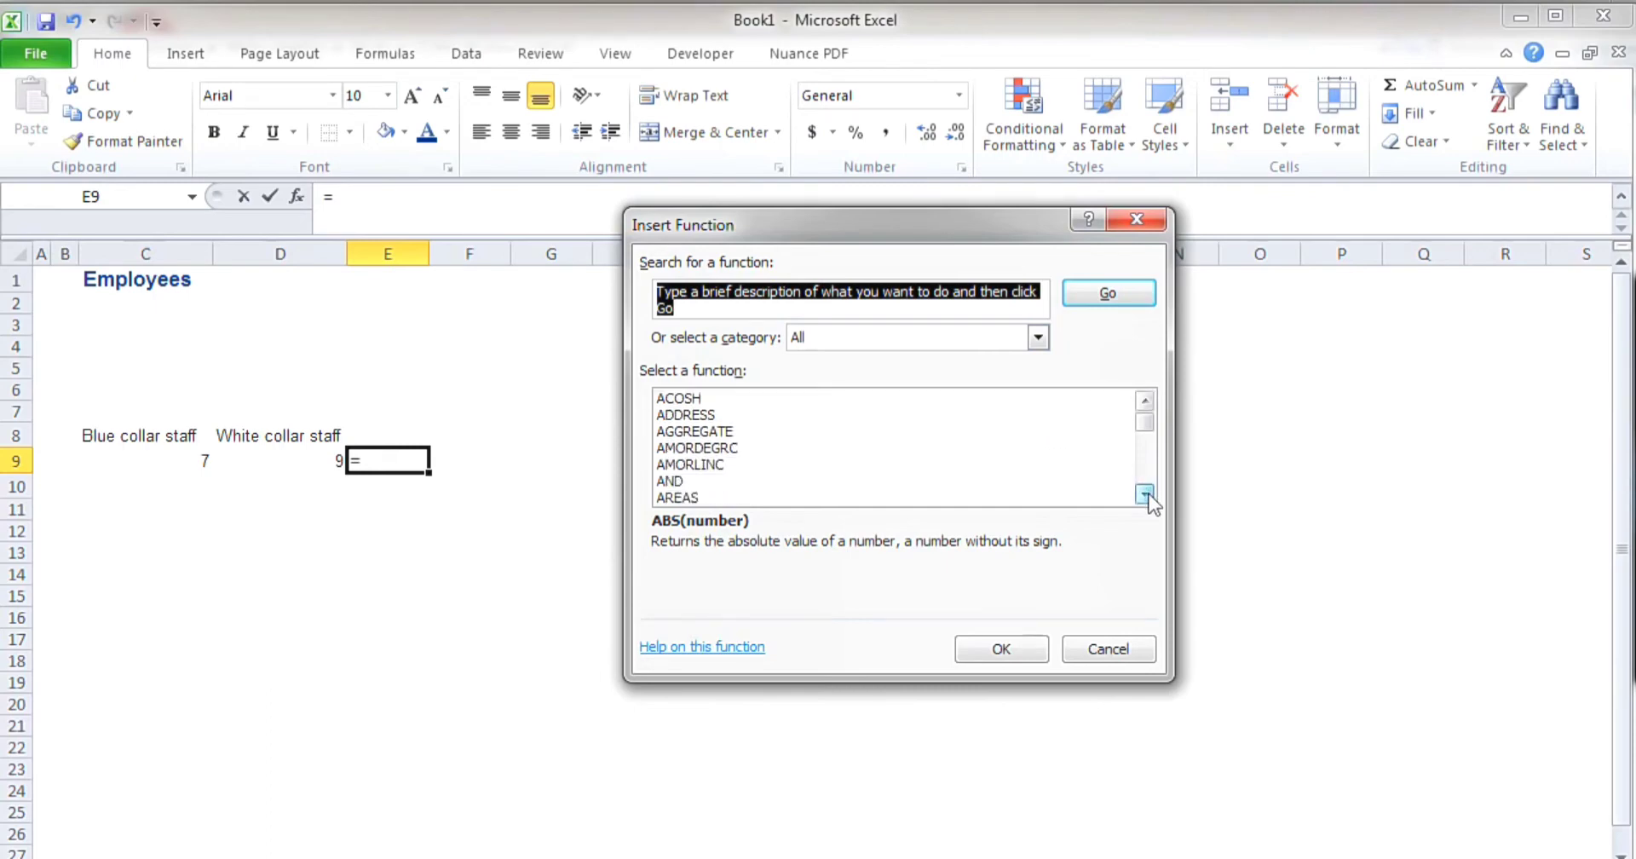
{"action": "left_click", "coordinate": [1145, 494]}
{"action": "left_click", "coordinate": [1039, 337]}
{"action": "left_click", "coordinate": [1039, 337]}
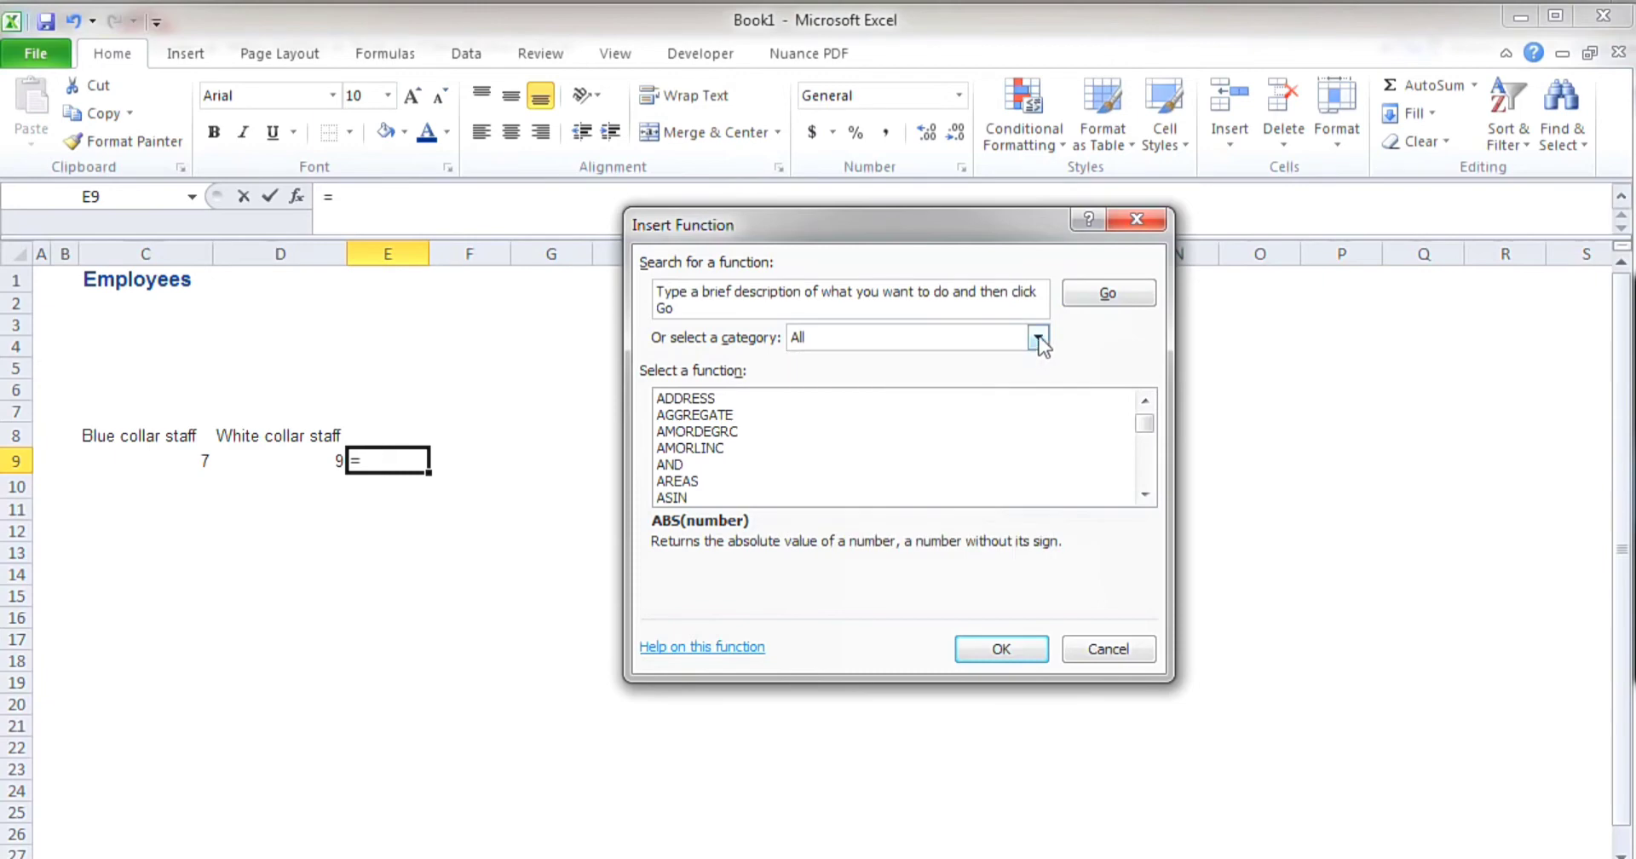
{"action": "left_click", "coordinate": [983, 433]}
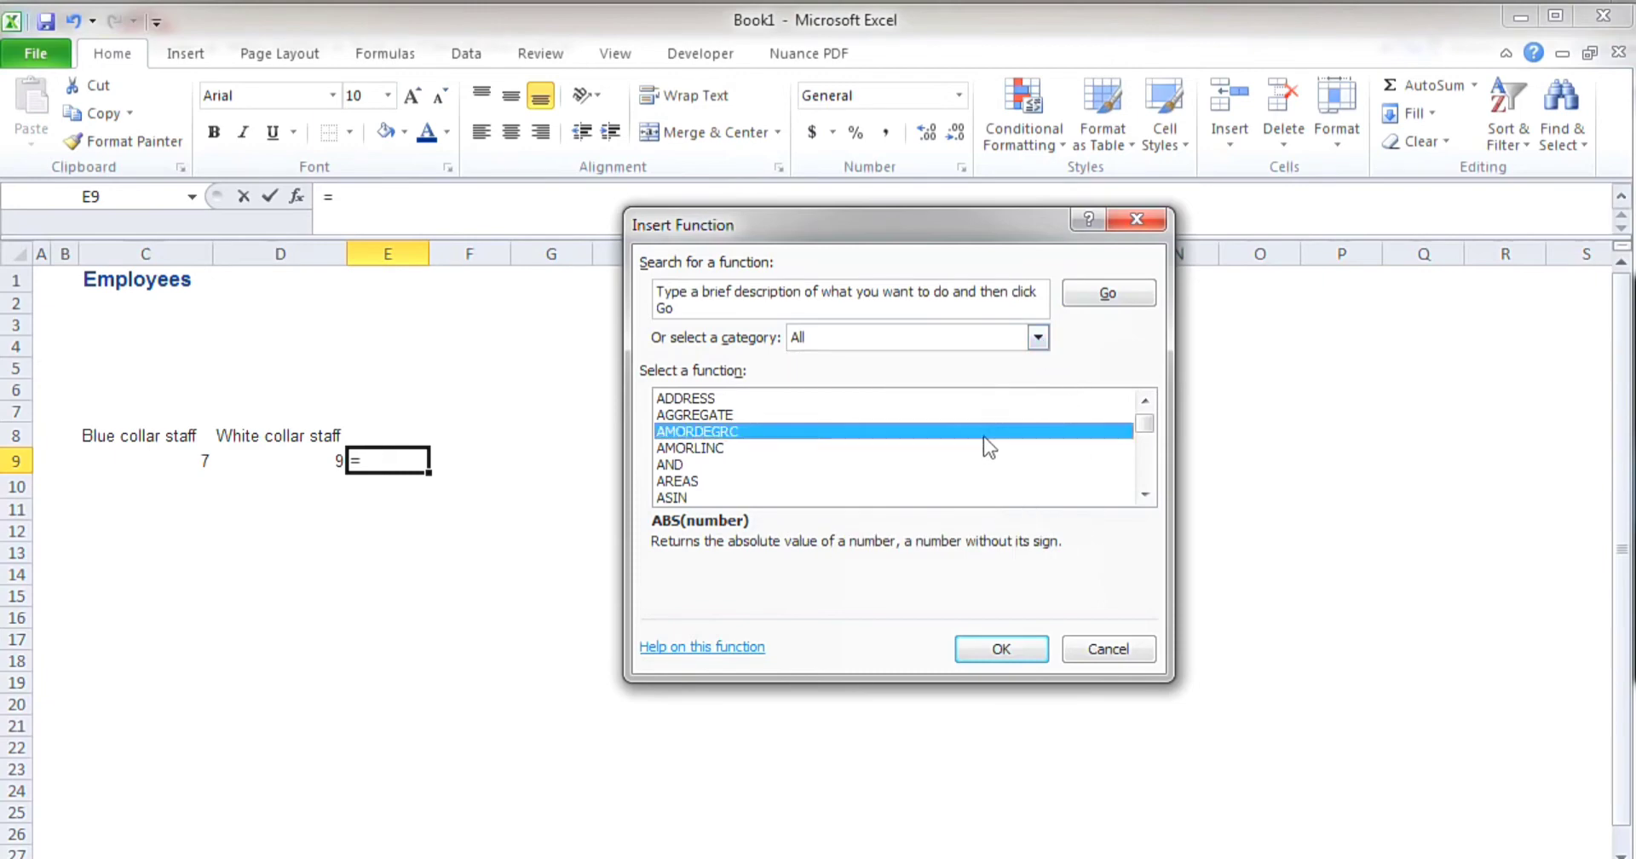
{"action": "left_click", "coordinate": [990, 481]}
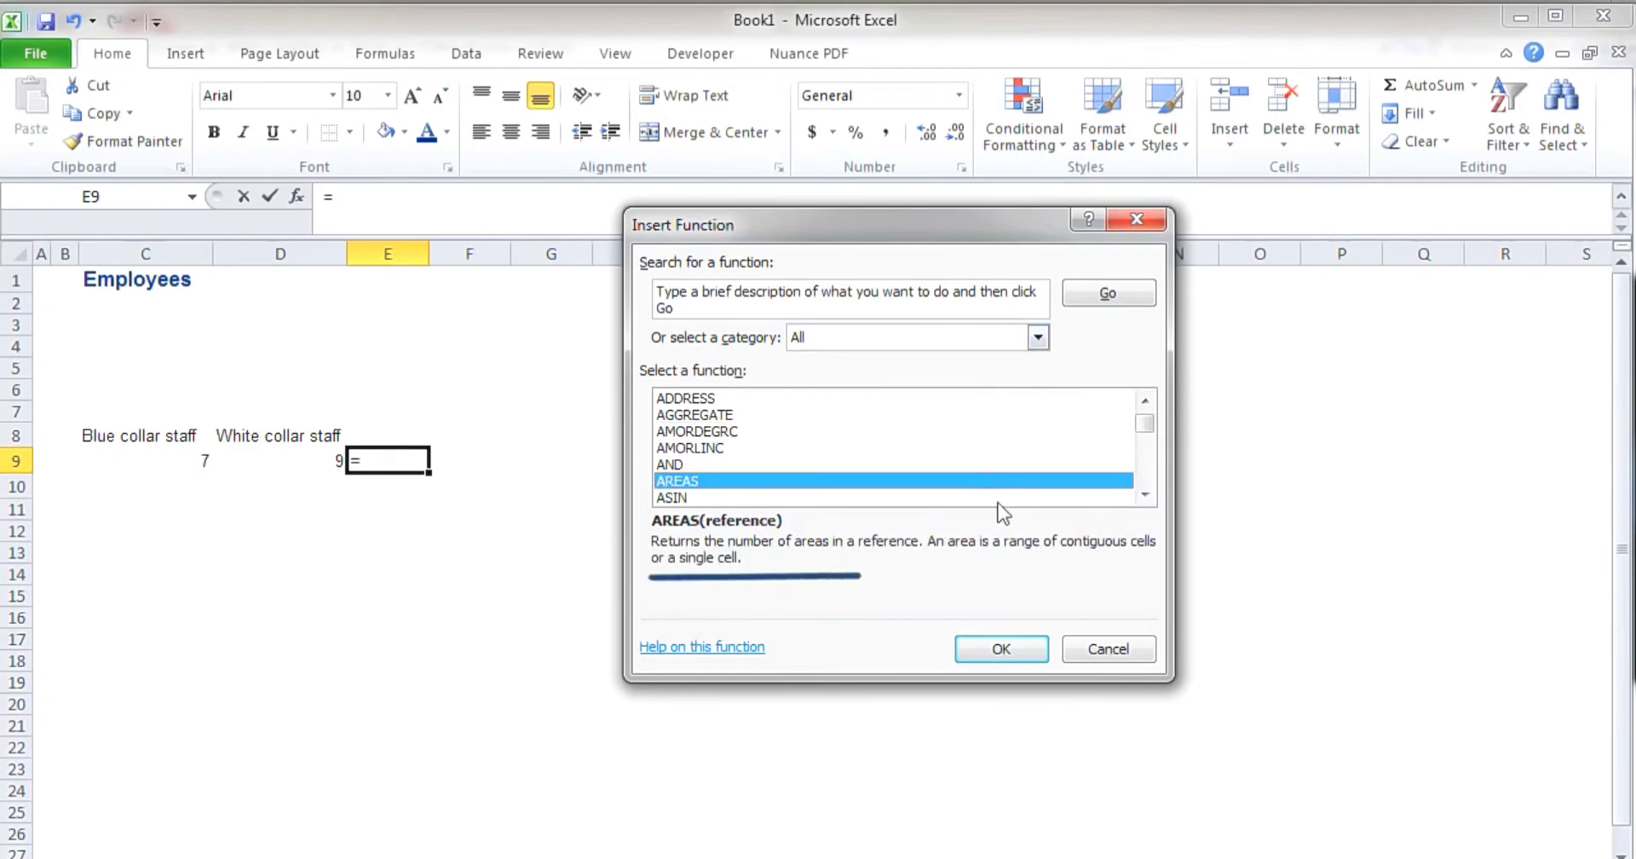
{"action": "left_click", "coordinate": [1147, 498]}
{"action": "left_click_drag", "start_coordinate": [1147, 498], "coordinate": [1147, 499]}
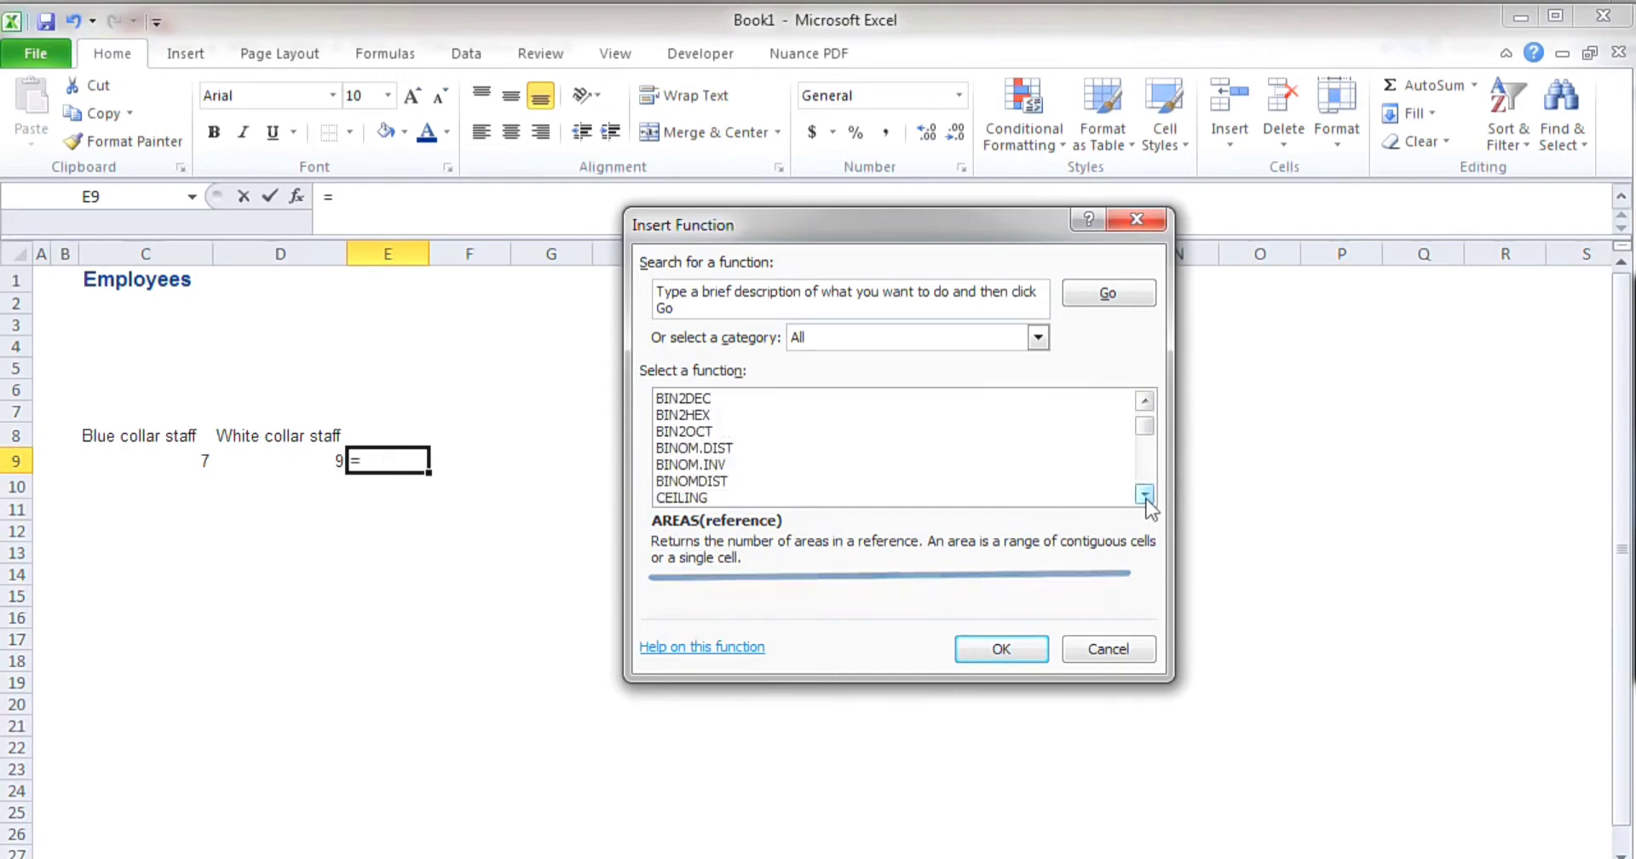
Step: Find the IF function in the function list and insert it into cell E9
{"action": "left_click", "coordinate": [1020, 483]}
{"action": "key", "text": "i"}
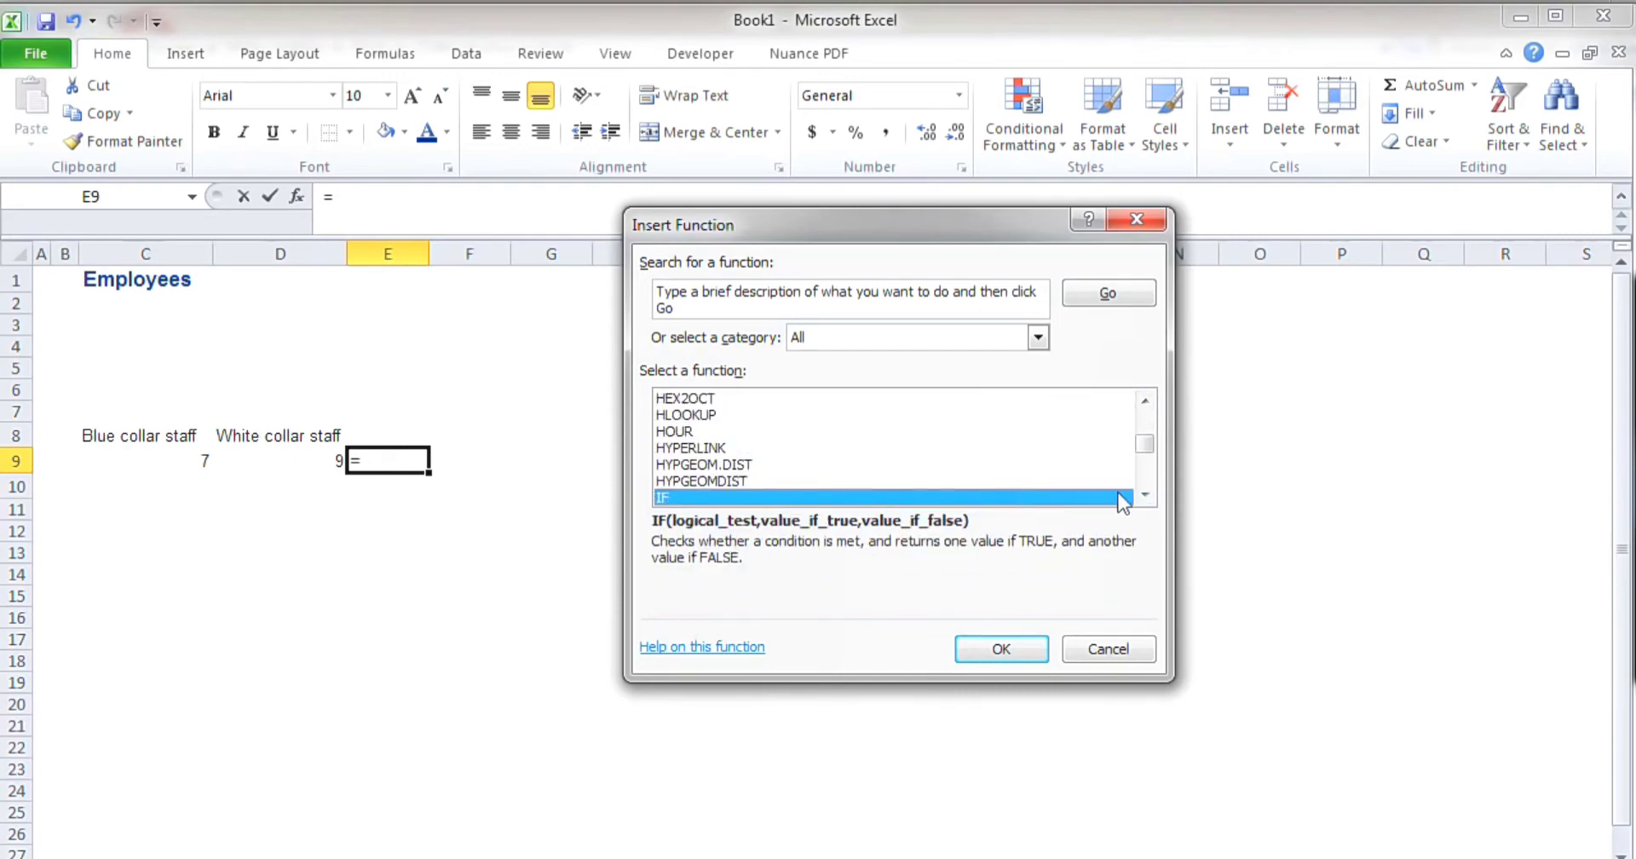
{"action": "left_click_drag", "start_coordinate": [1147, 498], "coordinate": [1147, 497]}
{"action": "left_click", "coordinate": [1145, 402]}
{"action": "left_click", "coordinate": [1144, 403]}
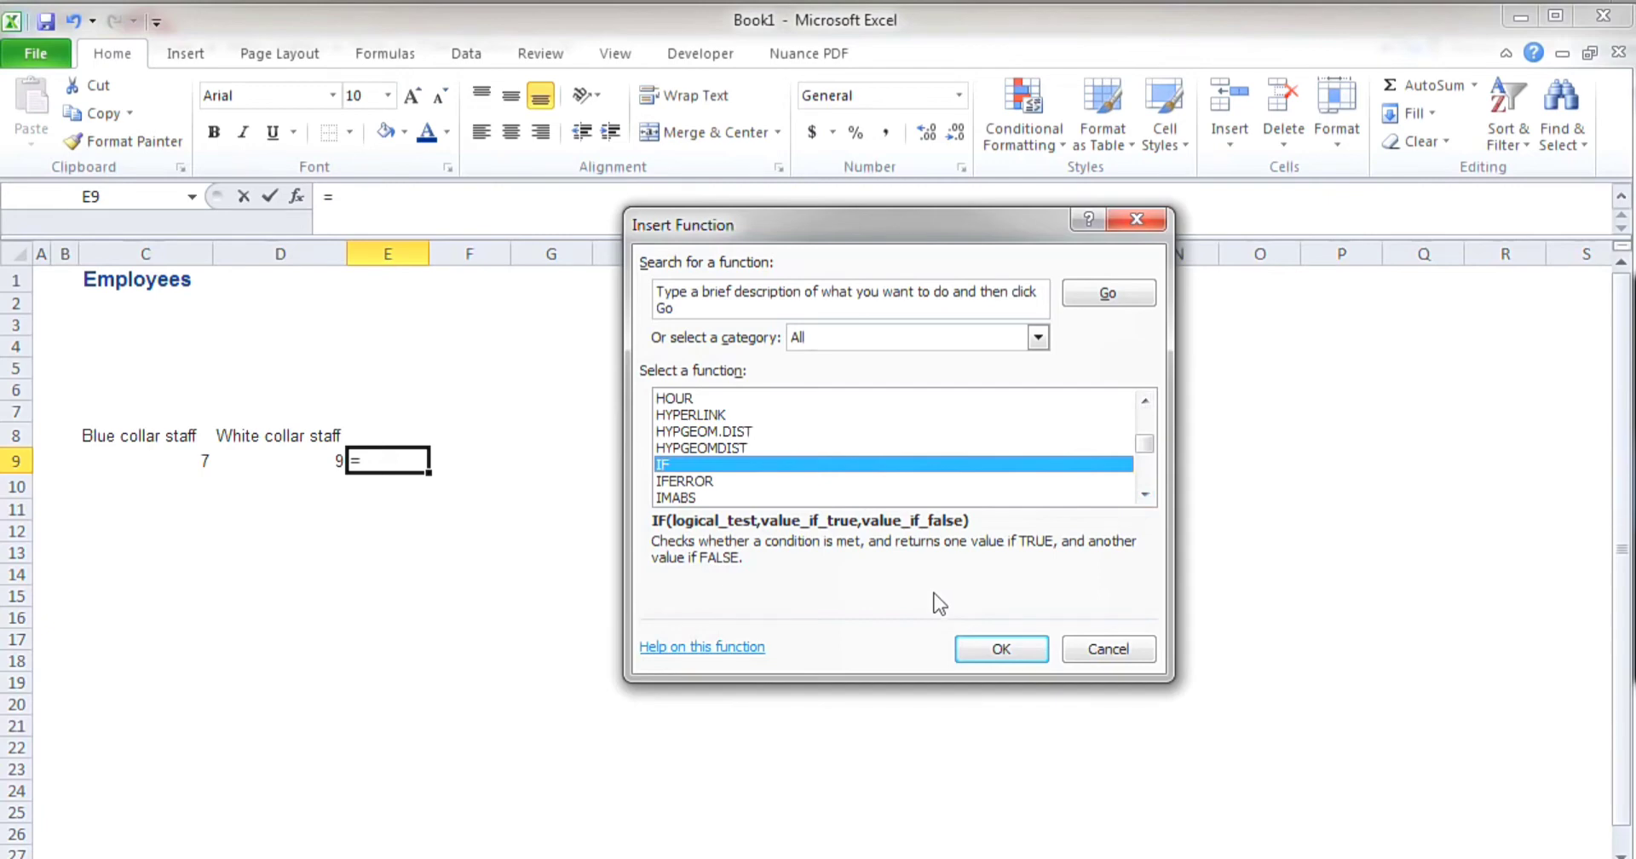
{"action": "double_click", "coordinate": [863, 463]}
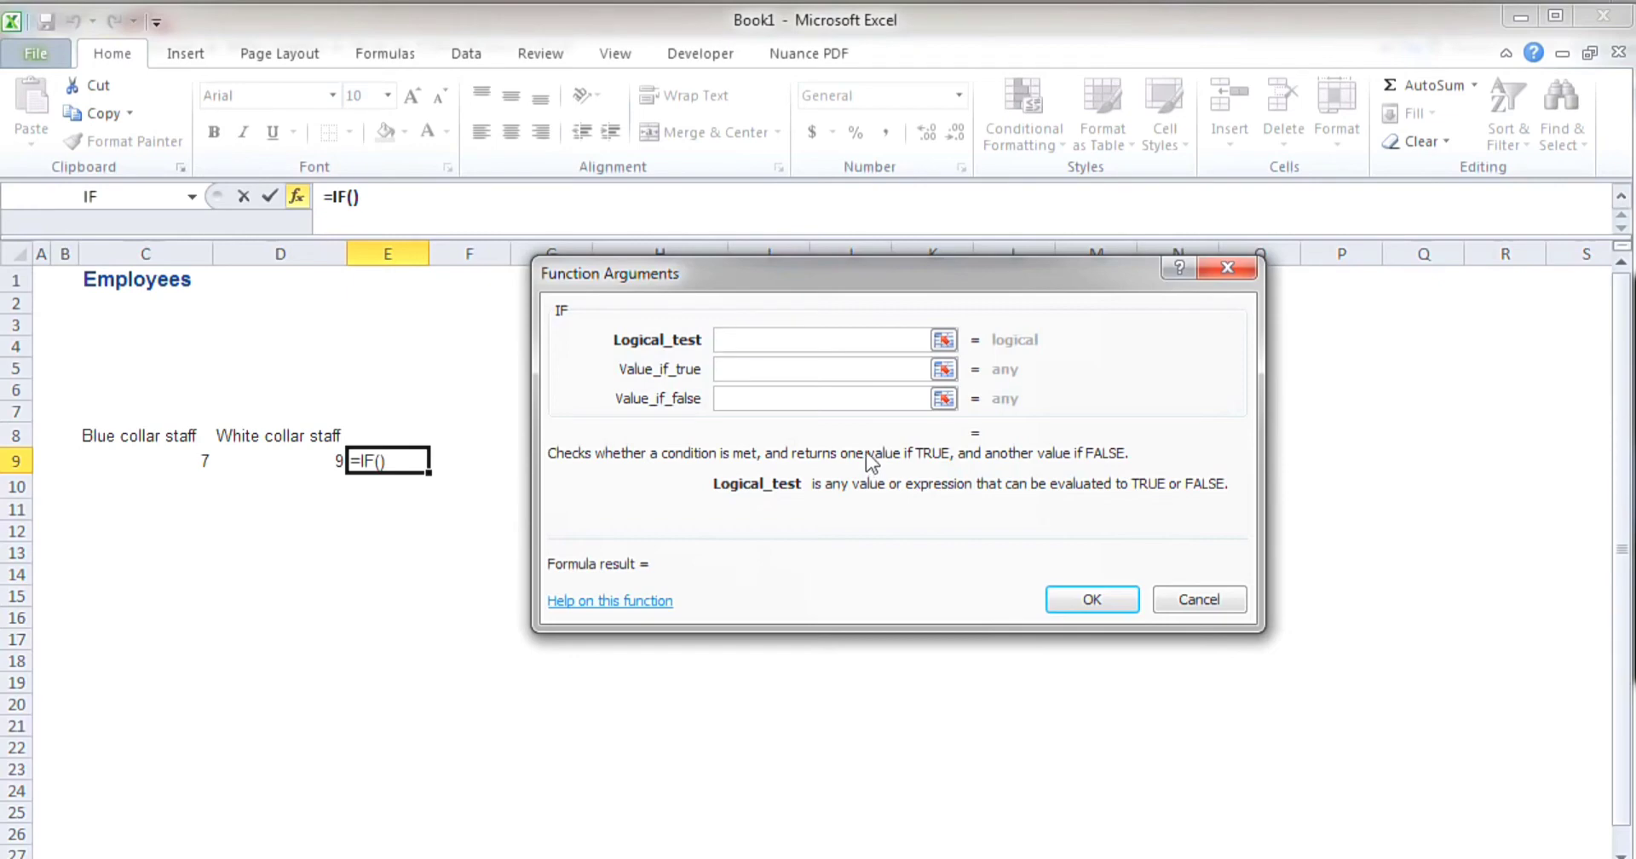
Step: Read the explanations of the IF function's Logical_test, Value_if_true and Value_if_false arguments
{"action": "left_click", "coordinate": [786, 366]}
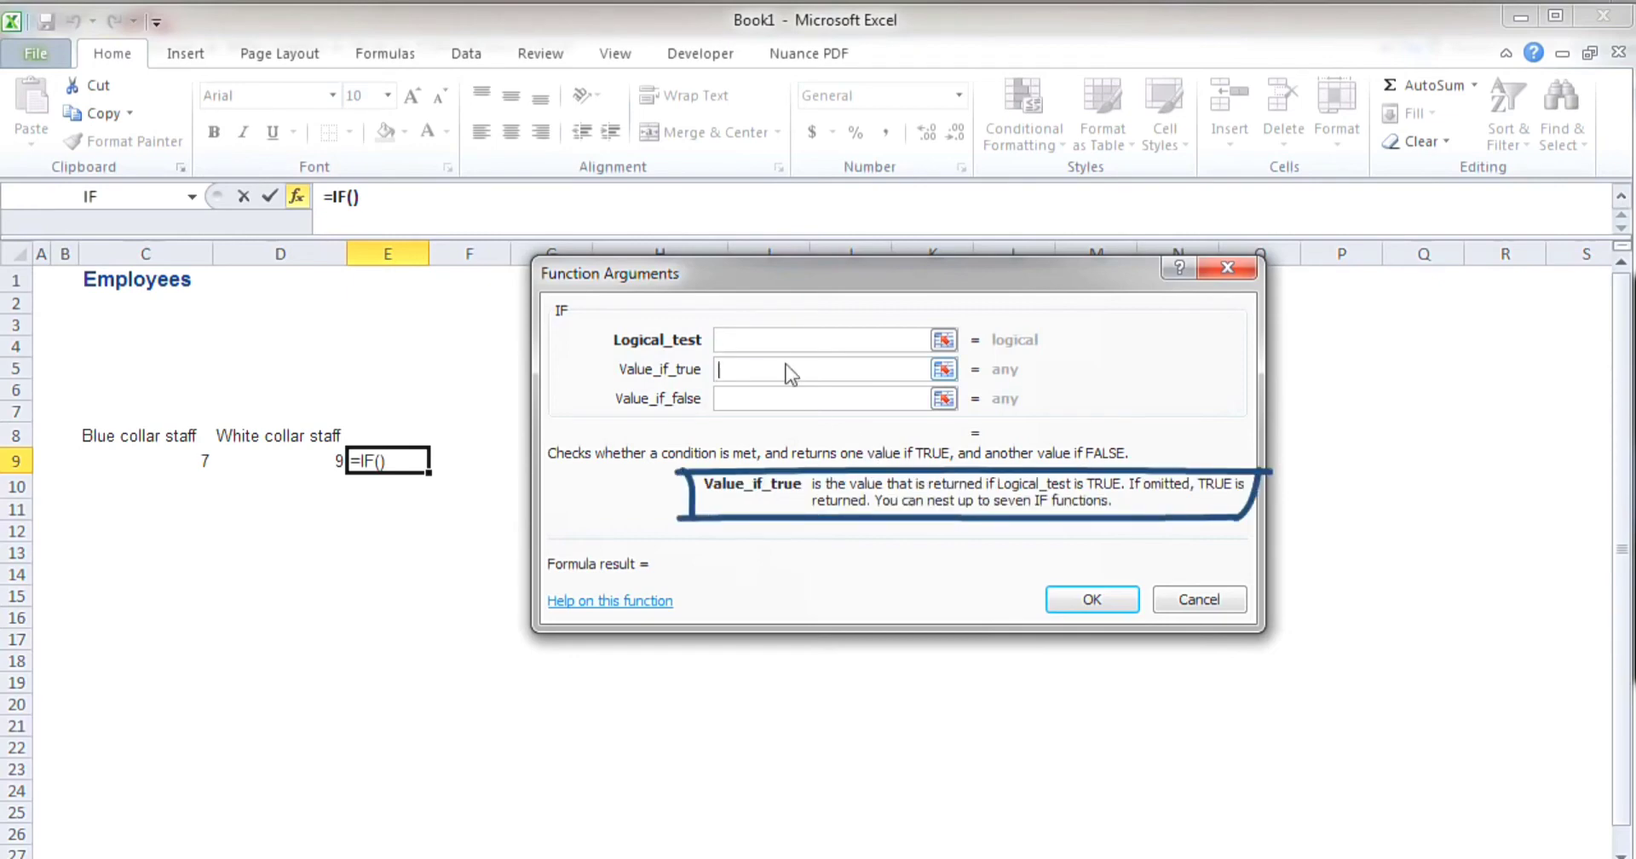
{"action": "left_click", "coordinate": [781, 397]}
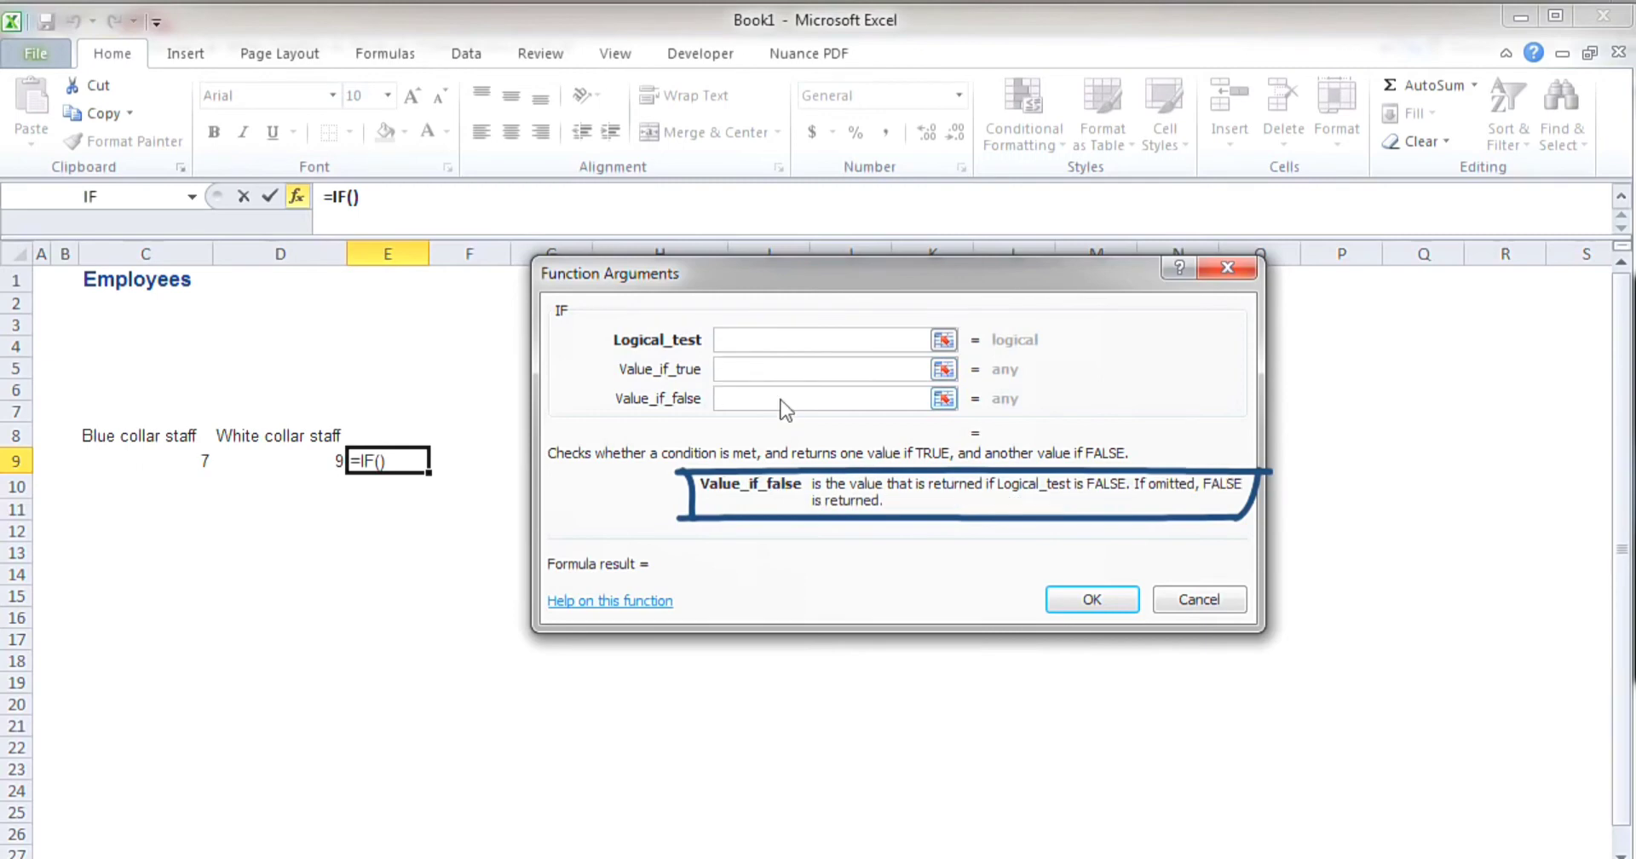
{"action": "left_click", "coordinate": [731, 343]}
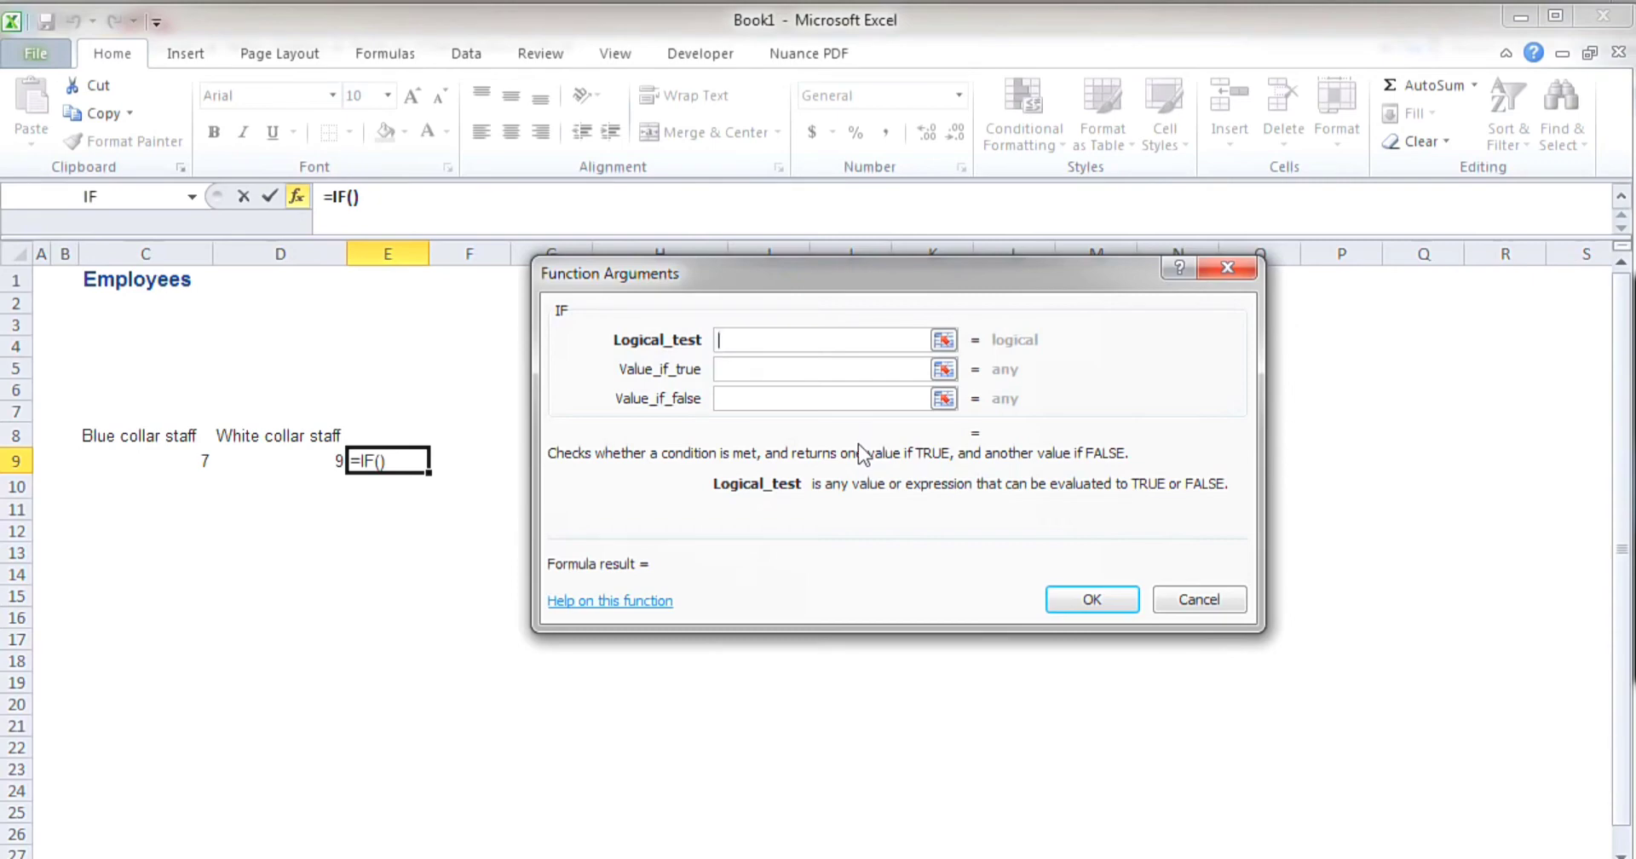
{"action": "left_click", "coordinate": [728, 367]}
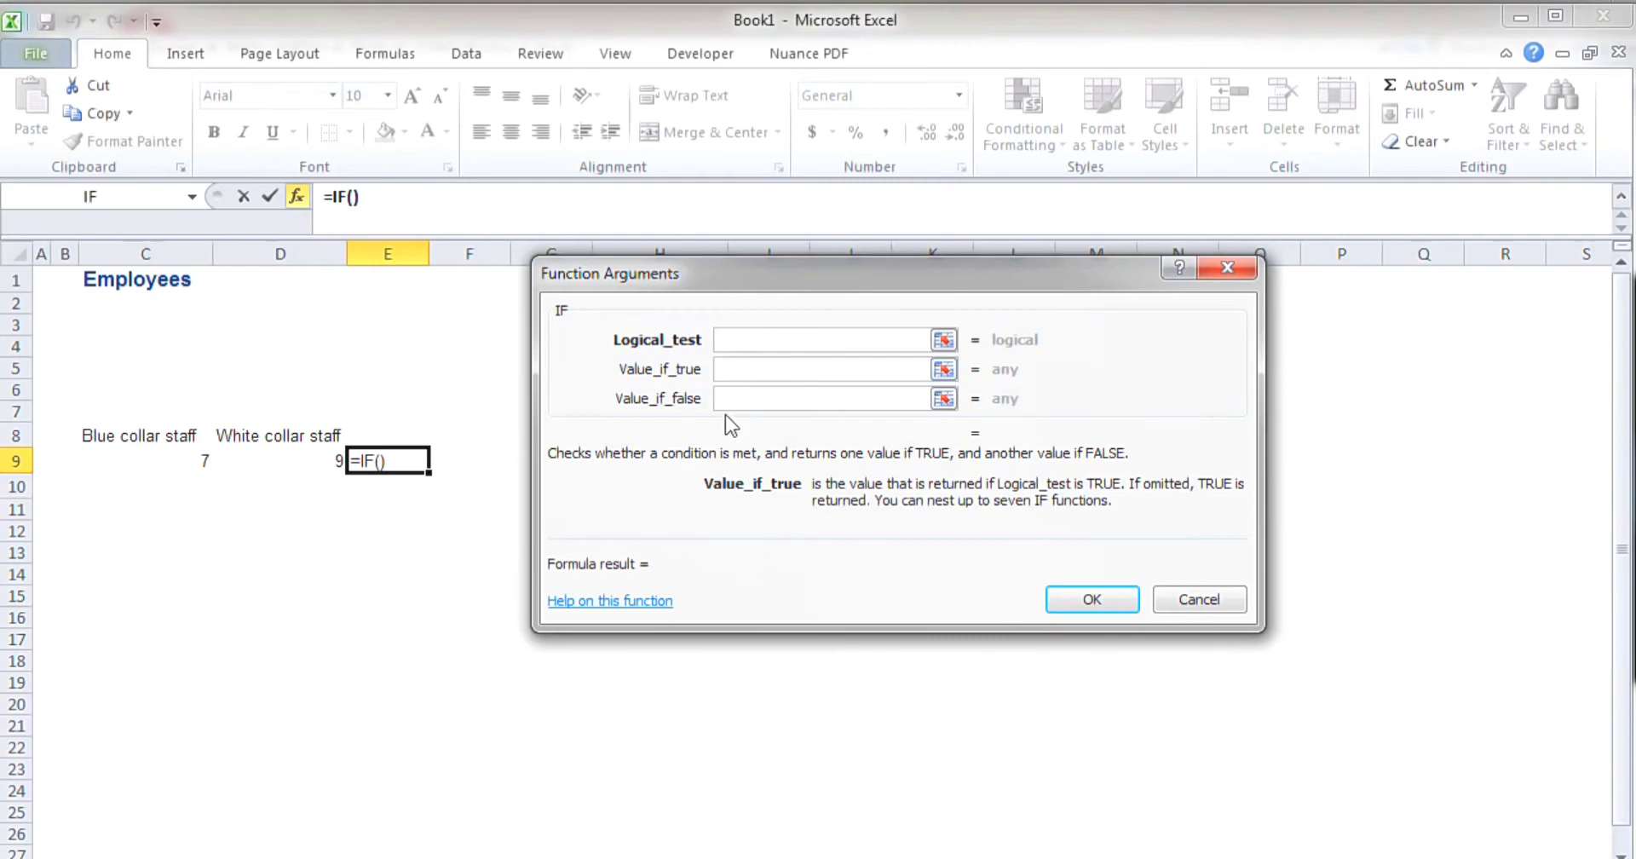
{"action": "left_click", "coordinate": [725, 402]}
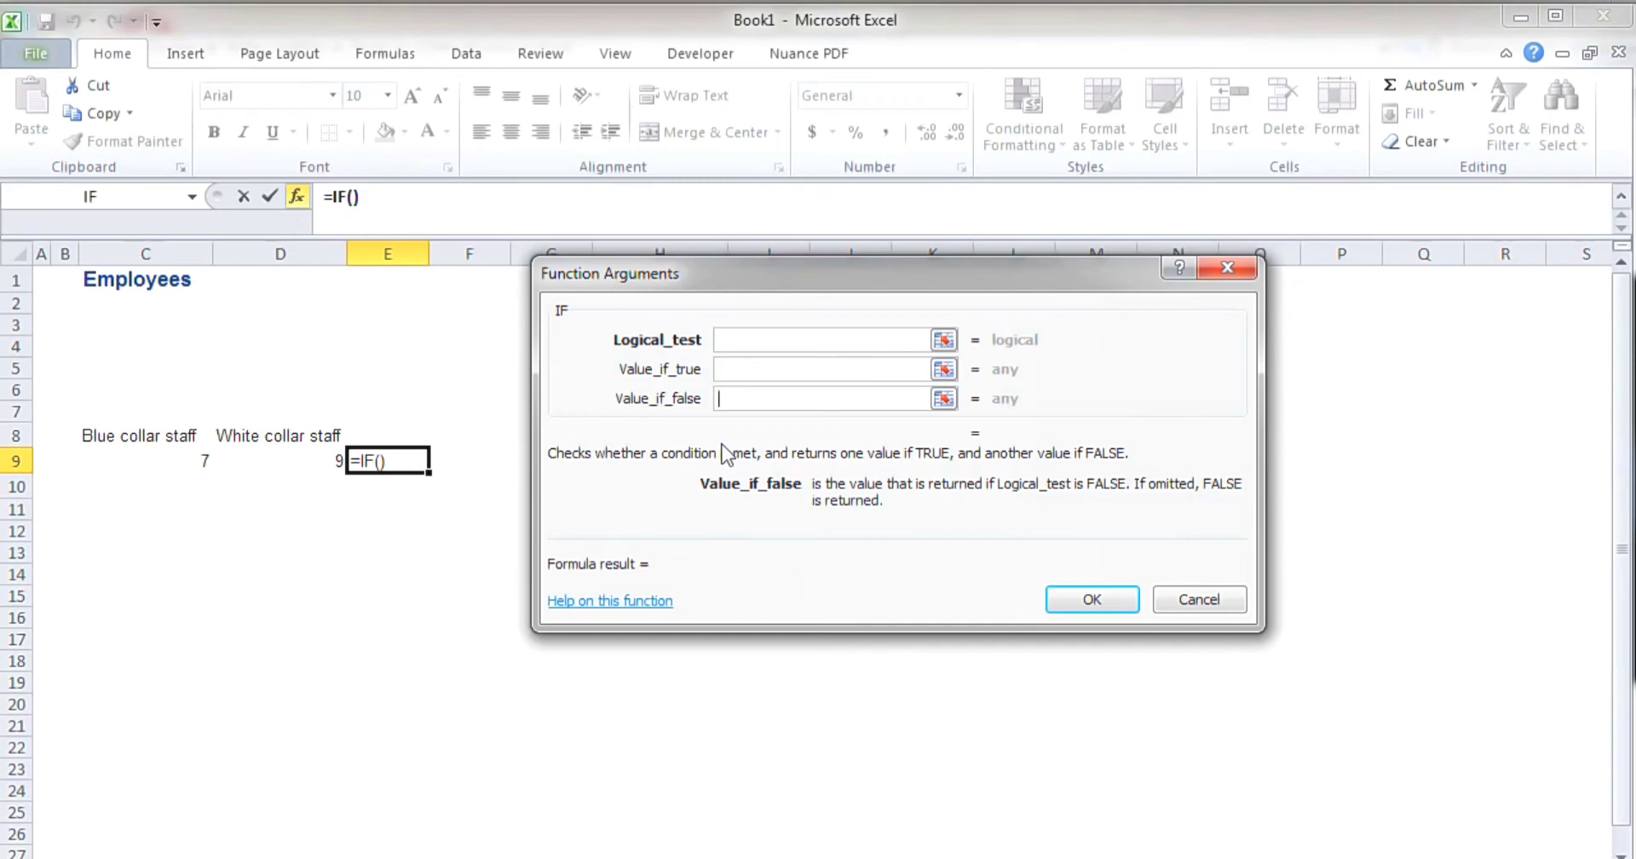
Step: Set the IF function's logical test to C9>D9
{"action": "left_click", "coordinate": [739, 345]}
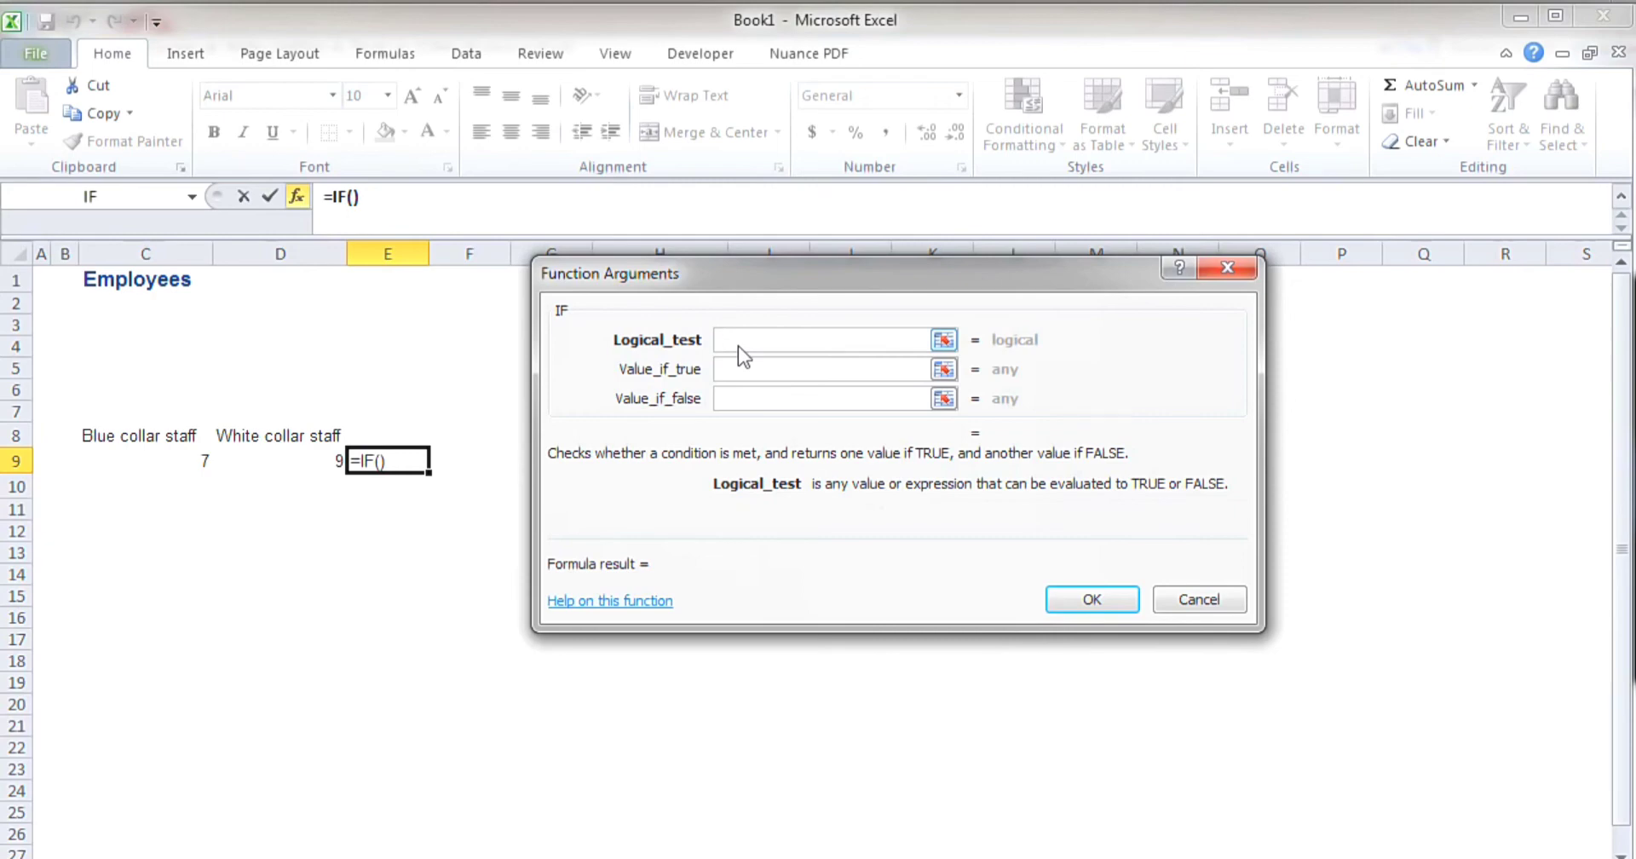
{"action": "type", "text": "C9"}
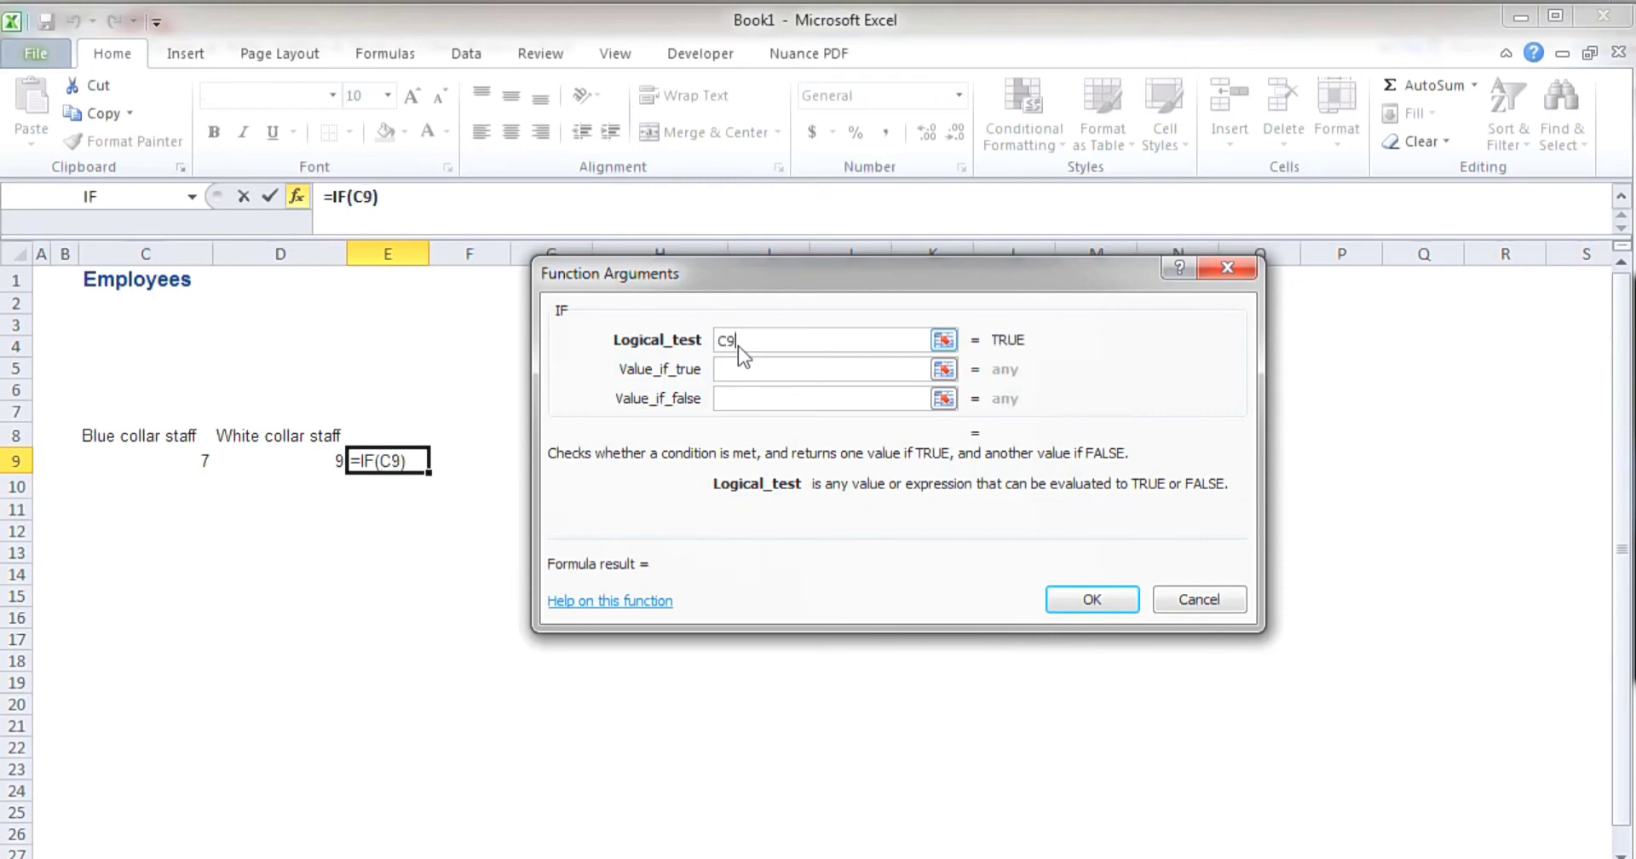
{"action": "type", "text": ">D9"}
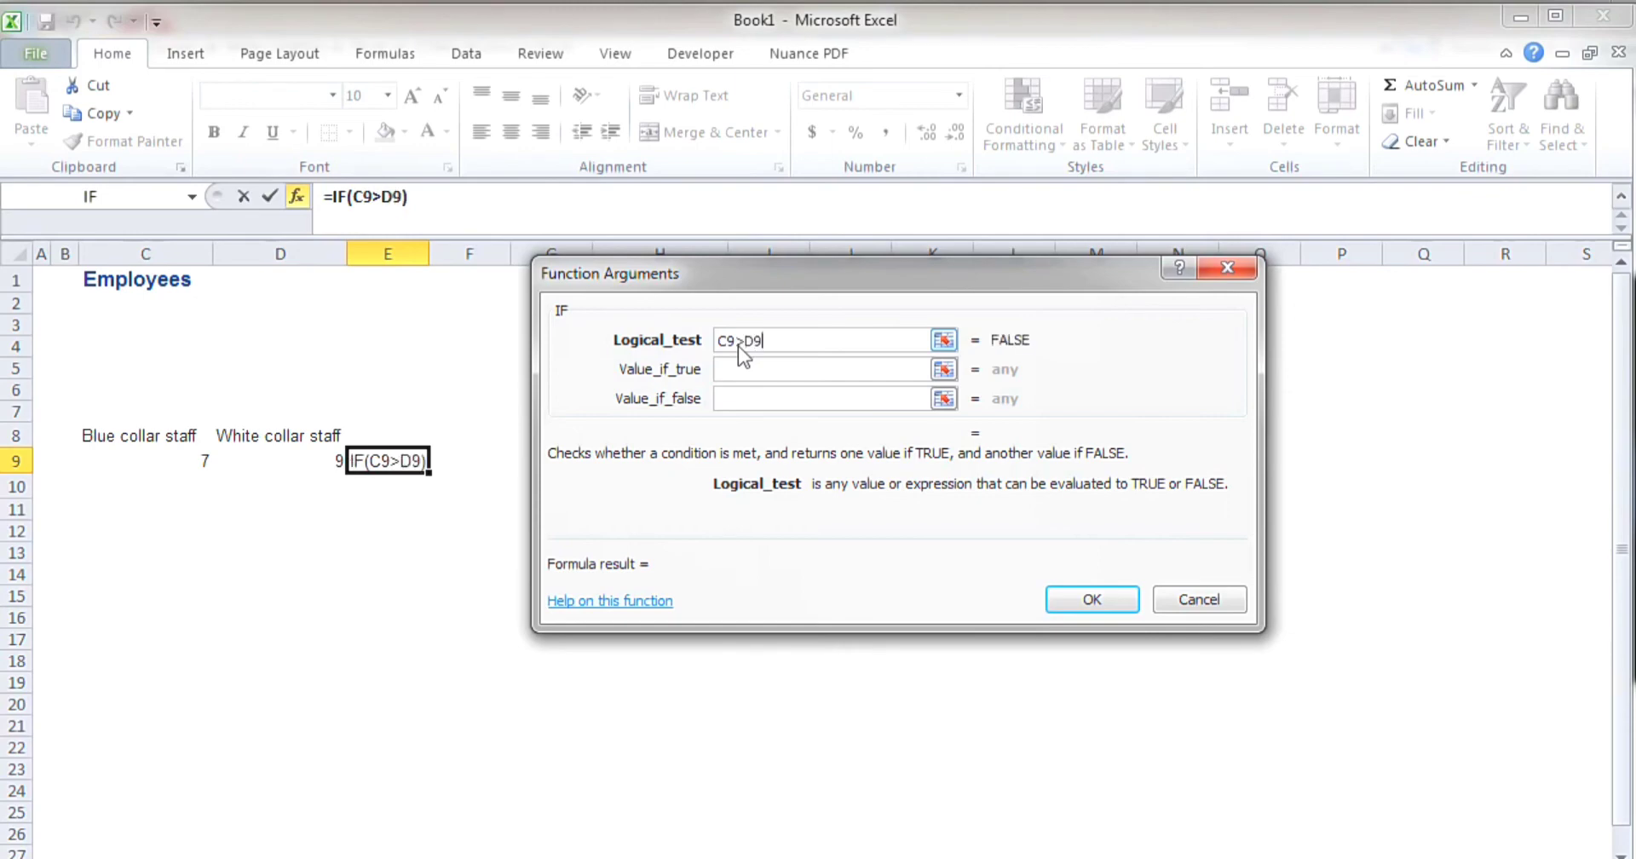
Step: Have the IF function return Bigger if true and Smaller if false, and complete the formula in E9
{"action": "left_click", "coordinate": [856, 377]}
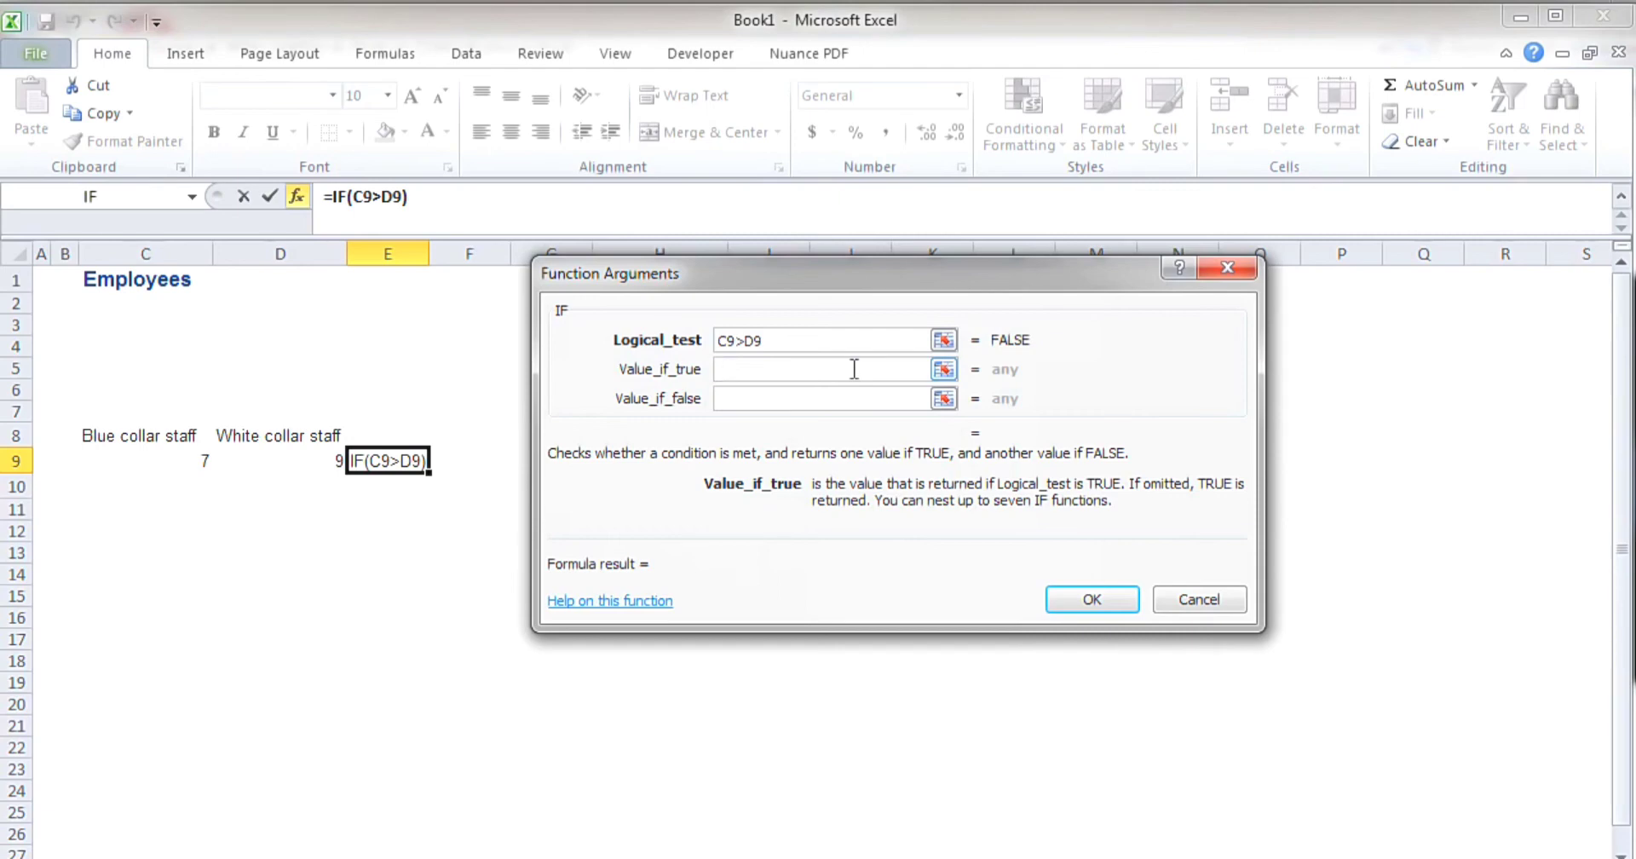
{"action": "type", "text": "Bigger"}
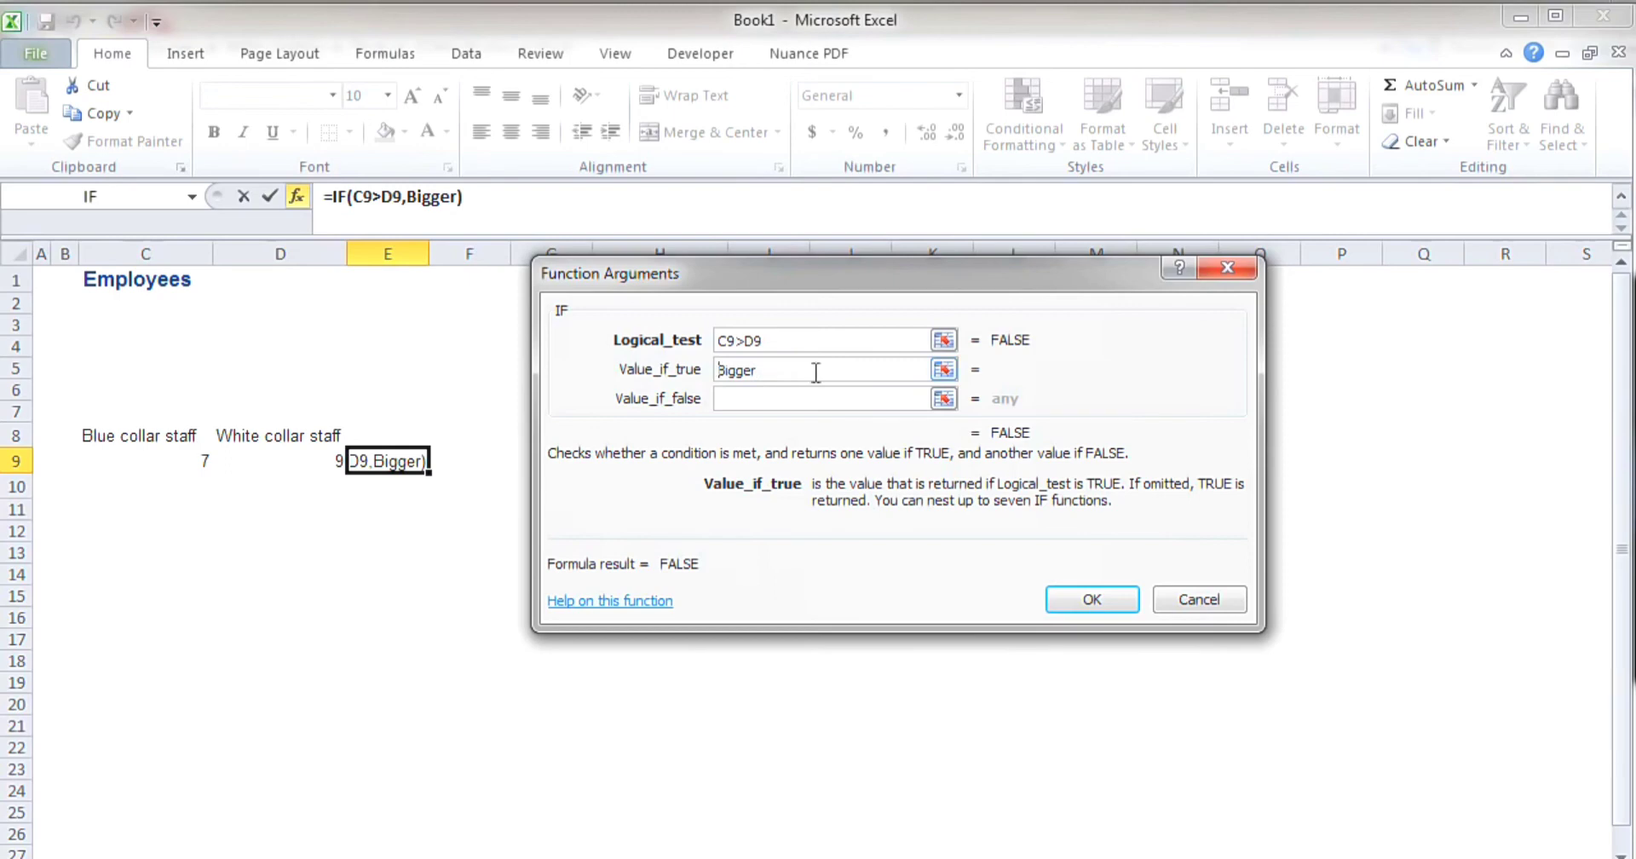
{"action": "left_click", "coordinate": [799, 399]}
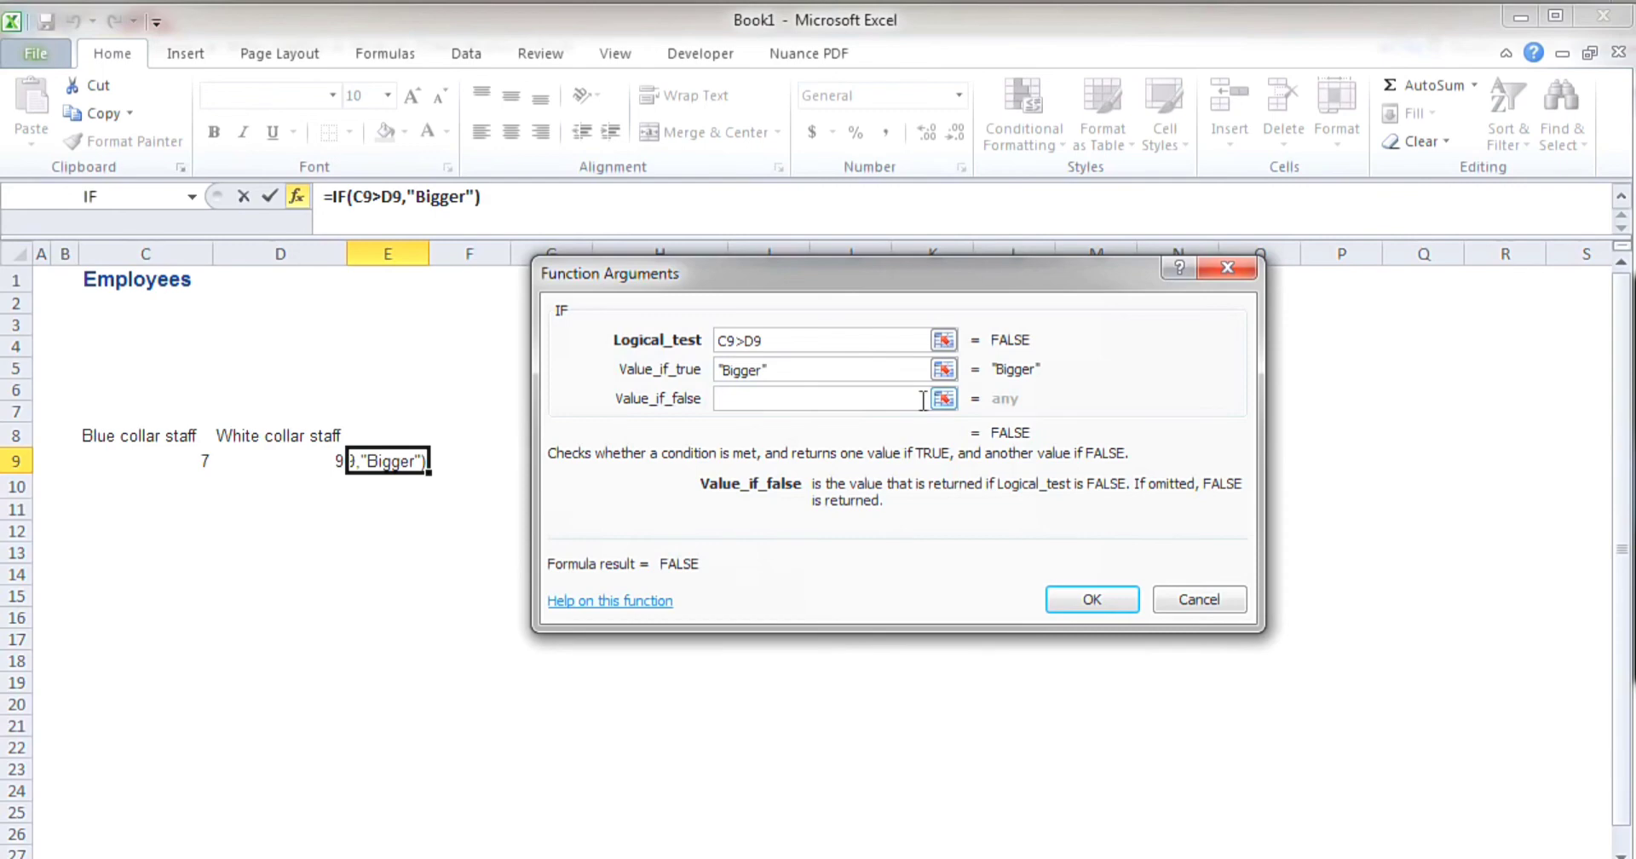
{"action": "type", "text": "S"}
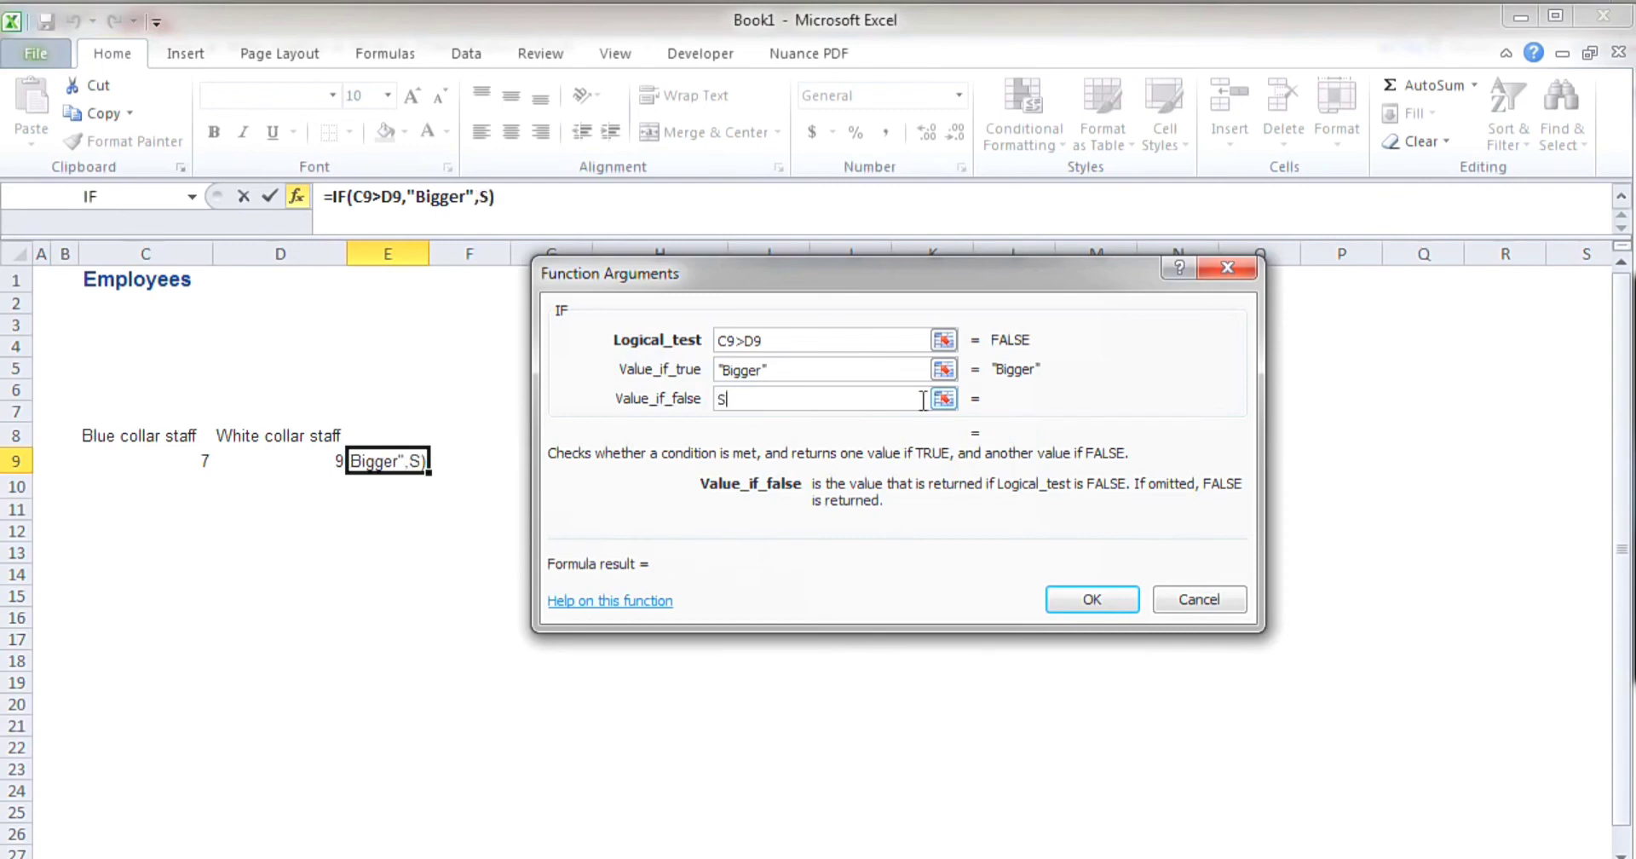
{"action": "type", "text": "maller"}
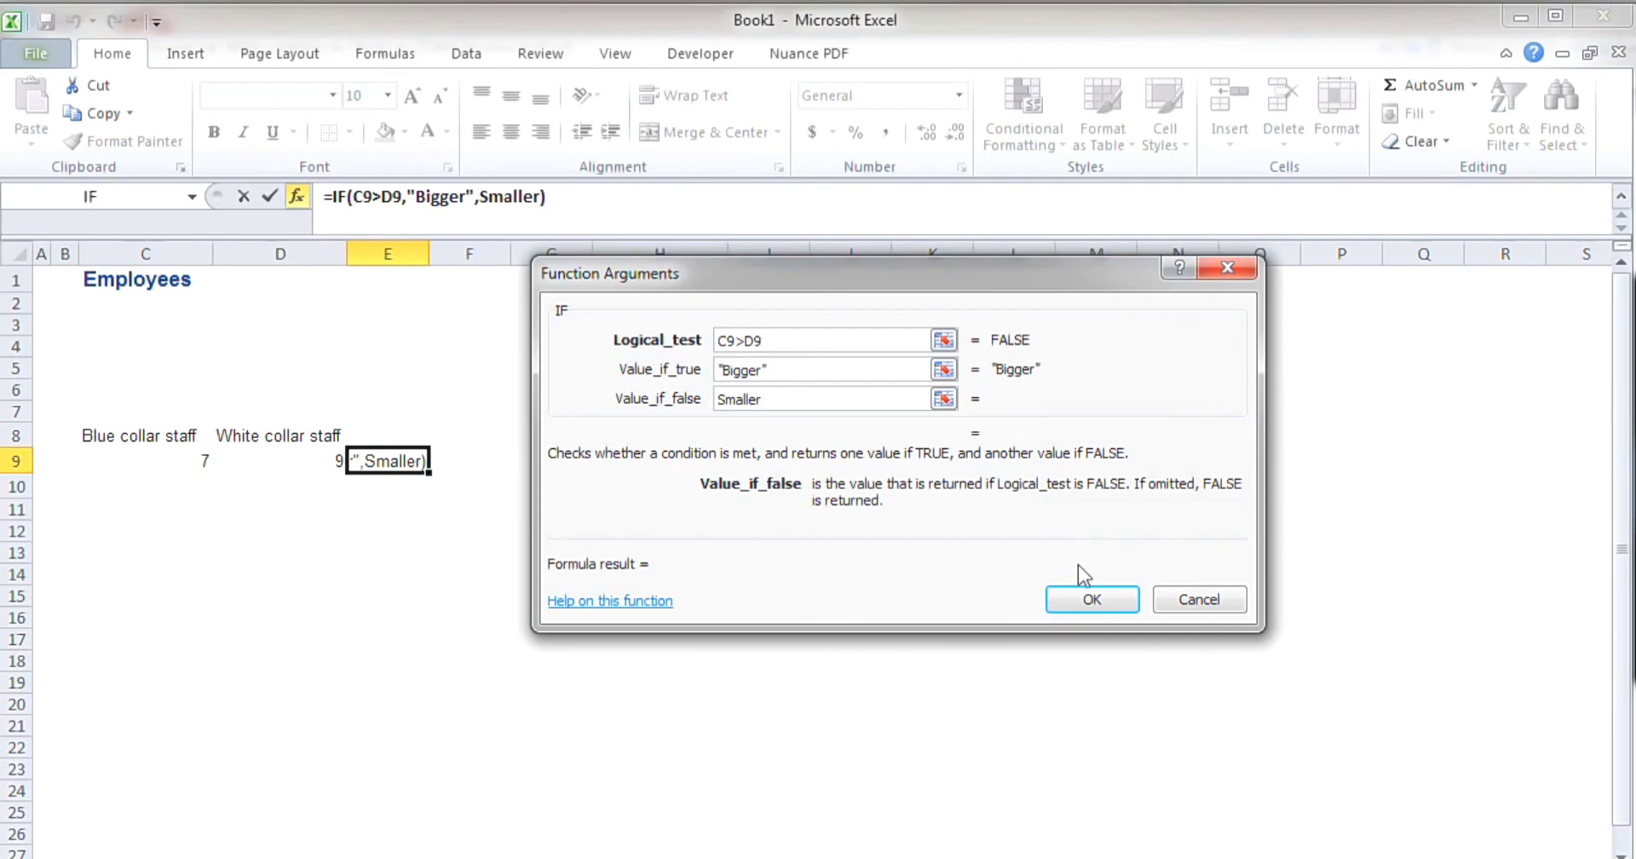
{"action": "left_click", "coordinate": [1087, 601]}
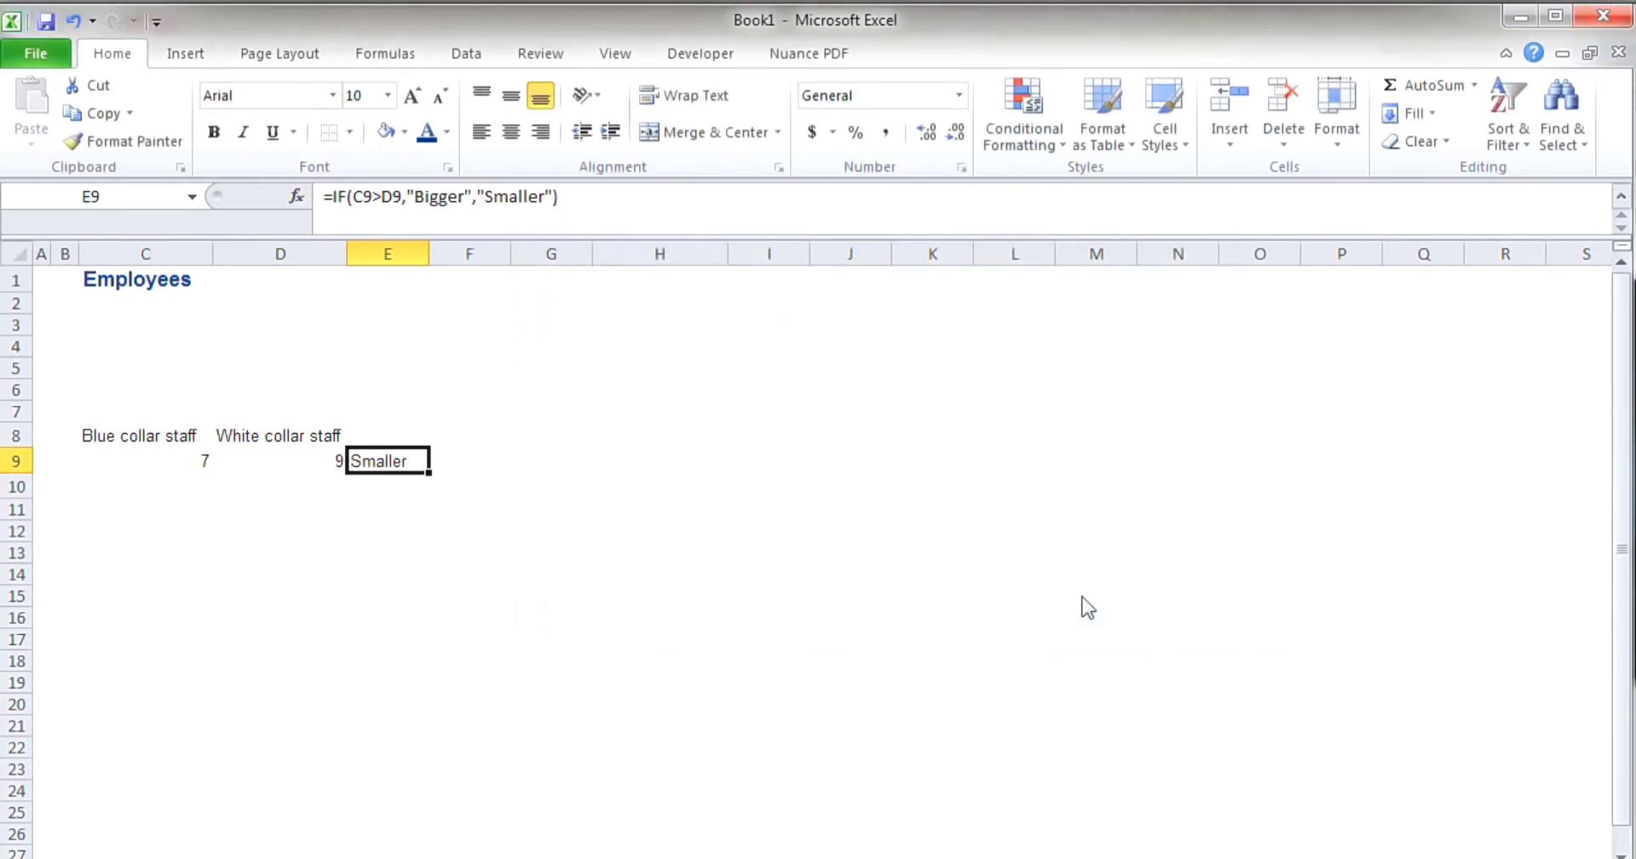
Step: Review the finished IF formula in cell E9
{"action": "left_click", "coordinate": [1081, 596]}
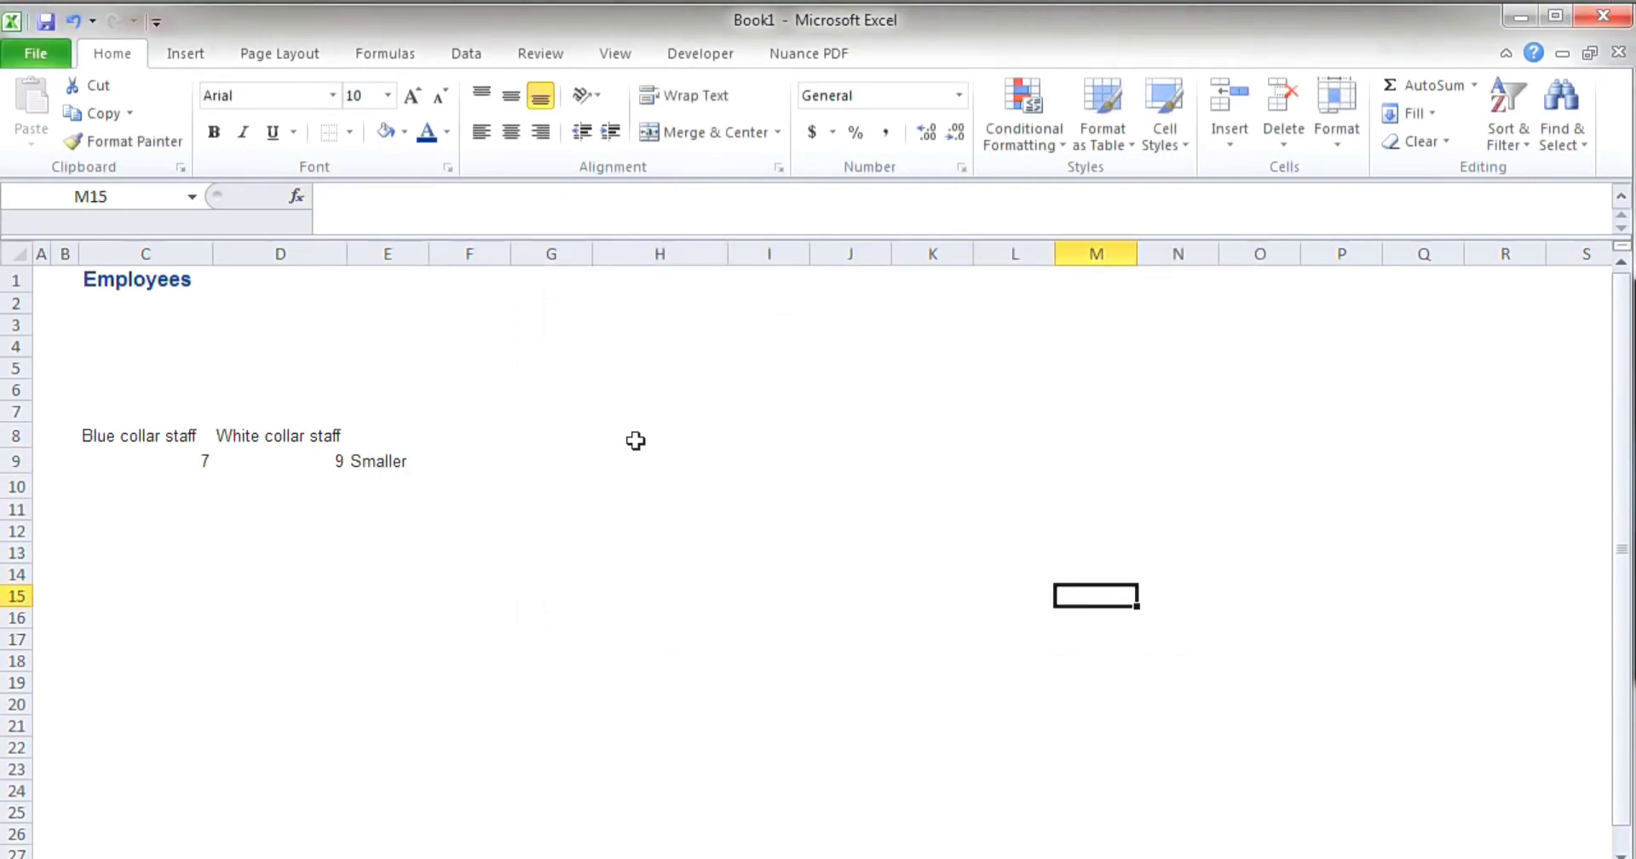
{"action": "left_click", "coordinate": [410, 467]}
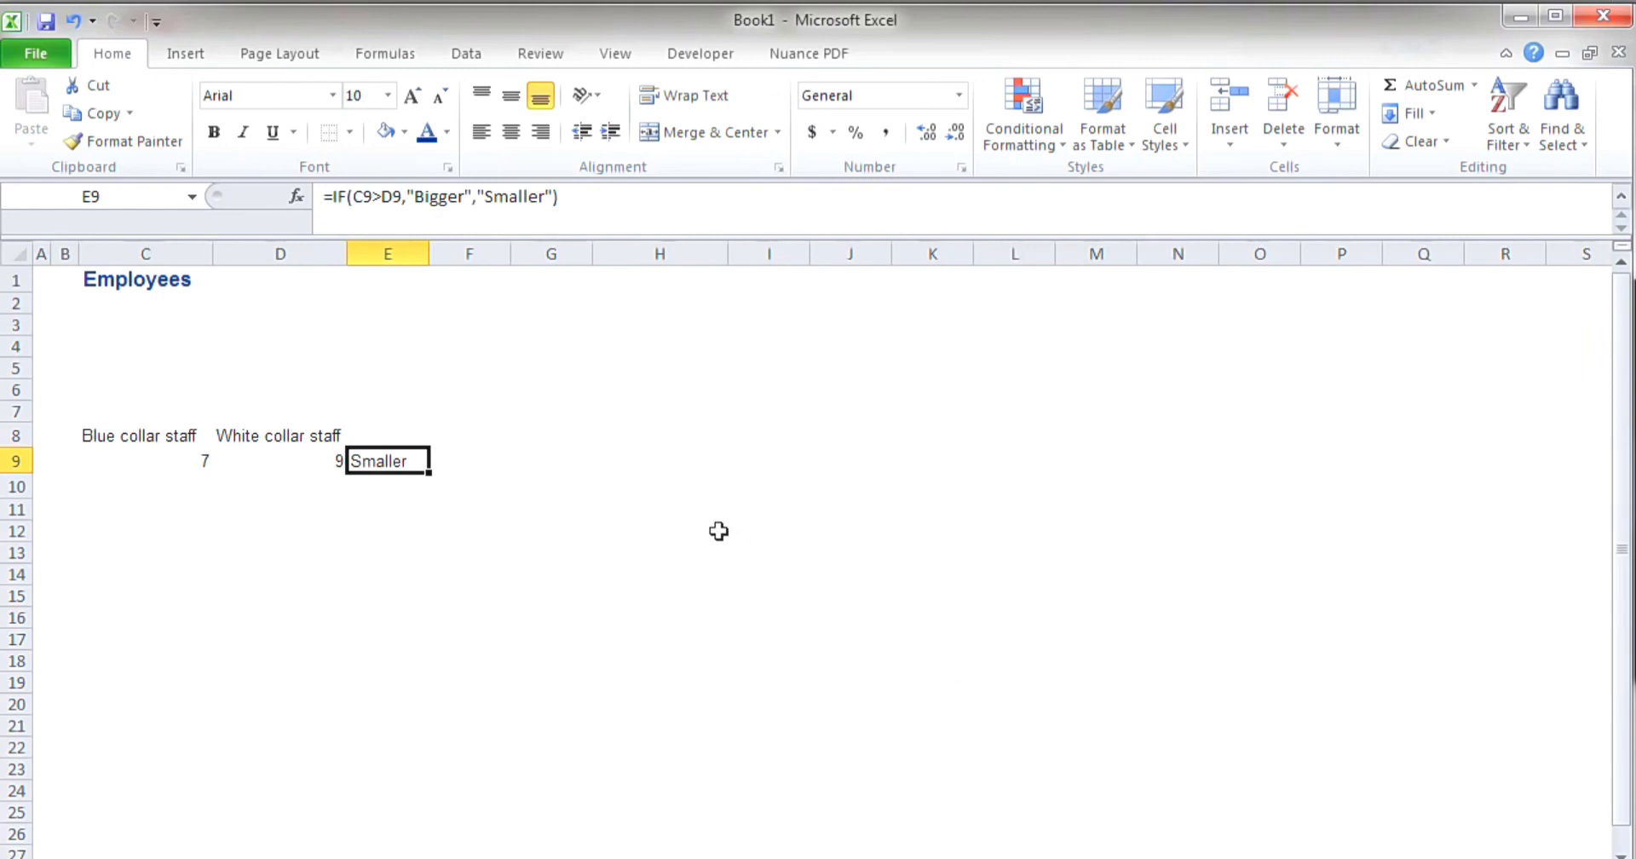
{"action": "left_click", "coordinate": [682, 515]}
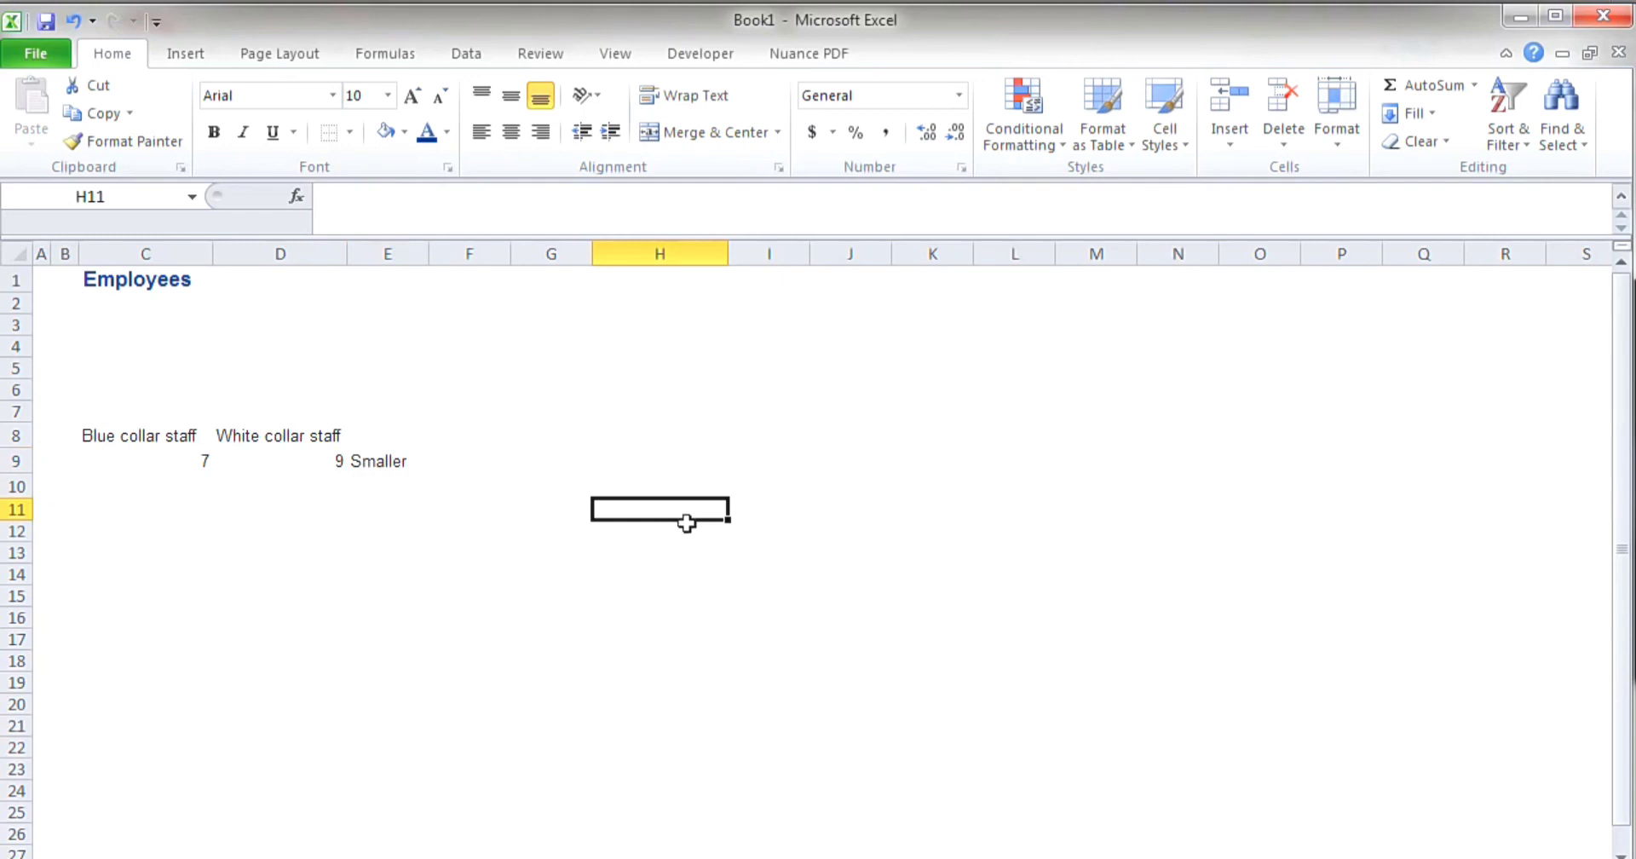
{"action": "left_click", "coordinate": [619, 470]}
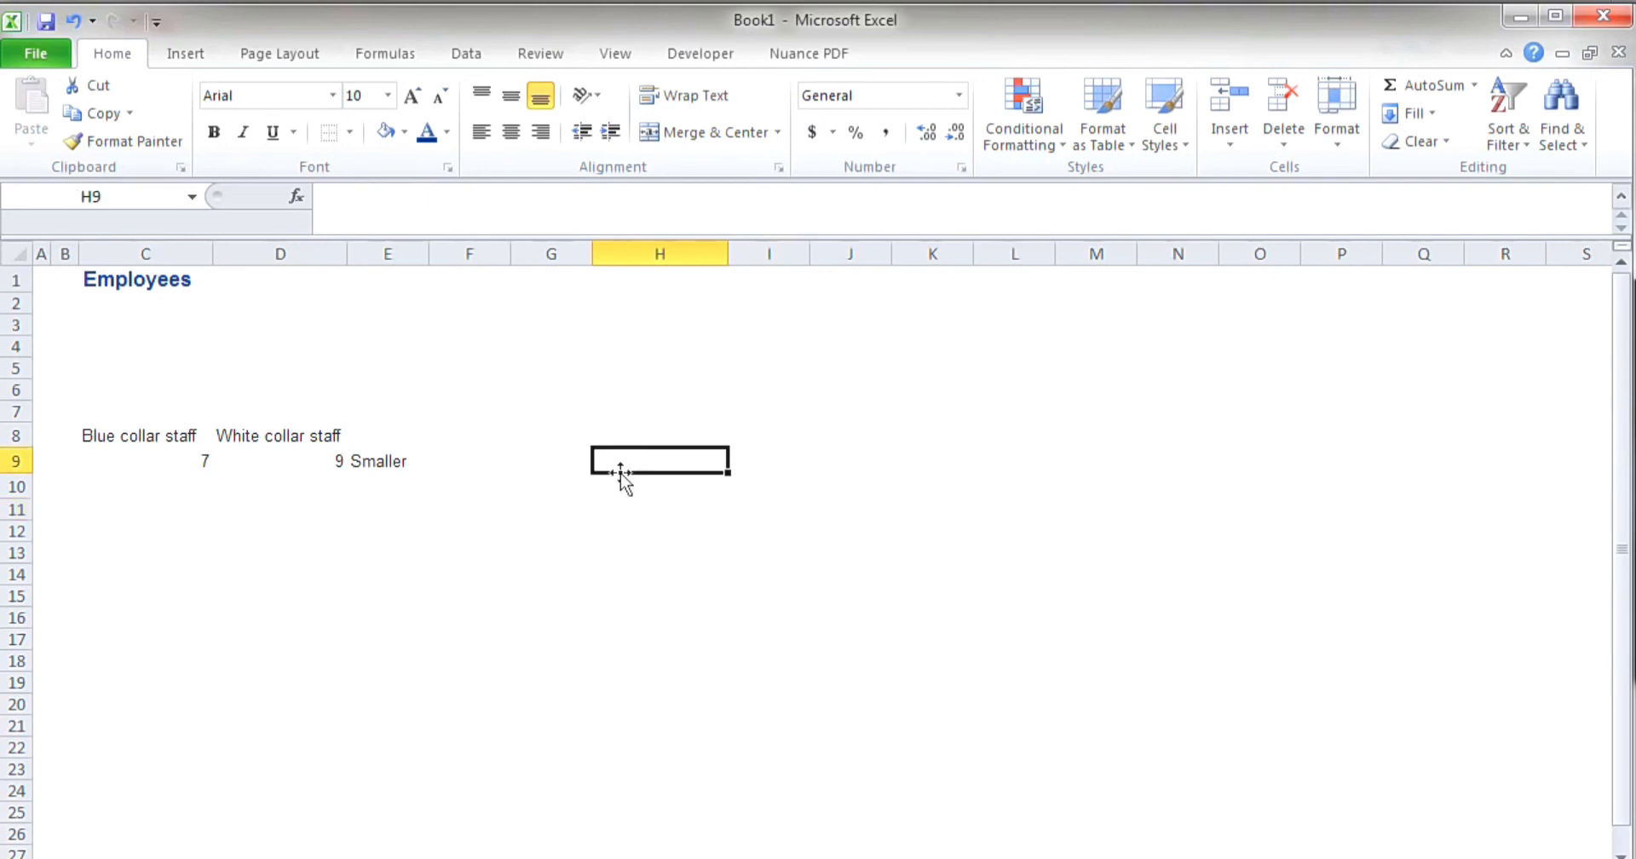